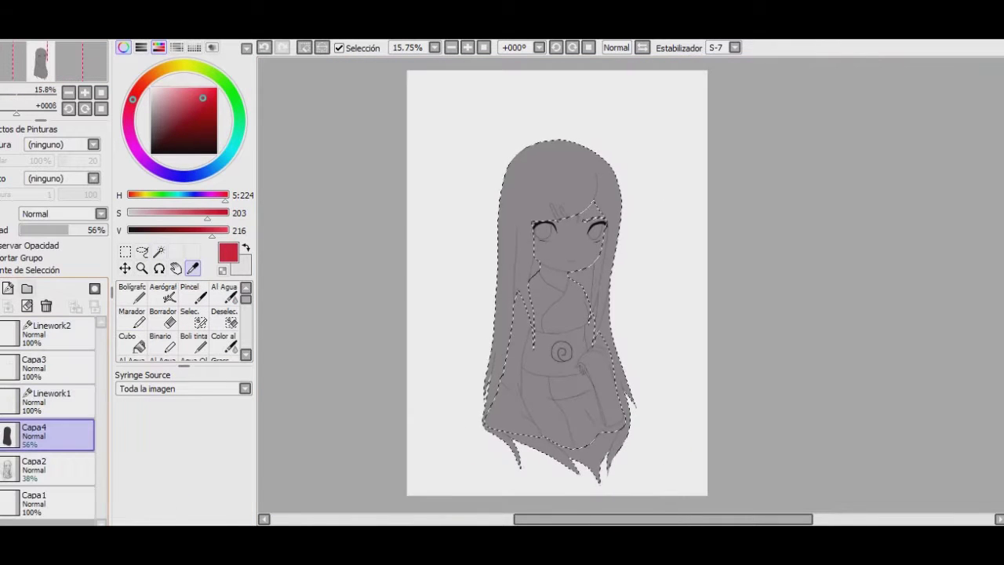
Fill the selected hair with a muted red on Capa5 and colour the visible eyebrow in the same red
click(47, 468)
click(132, 316)
mouse_move(488, 378)
mouse_down()
mouse_move(534, 469)
mouse_move(604, 181)
mouse_move(502, 345)
mouse_move(494, 407)
mouse_up()
key(ctrl+d)
drag(582, 222, 590, 221)
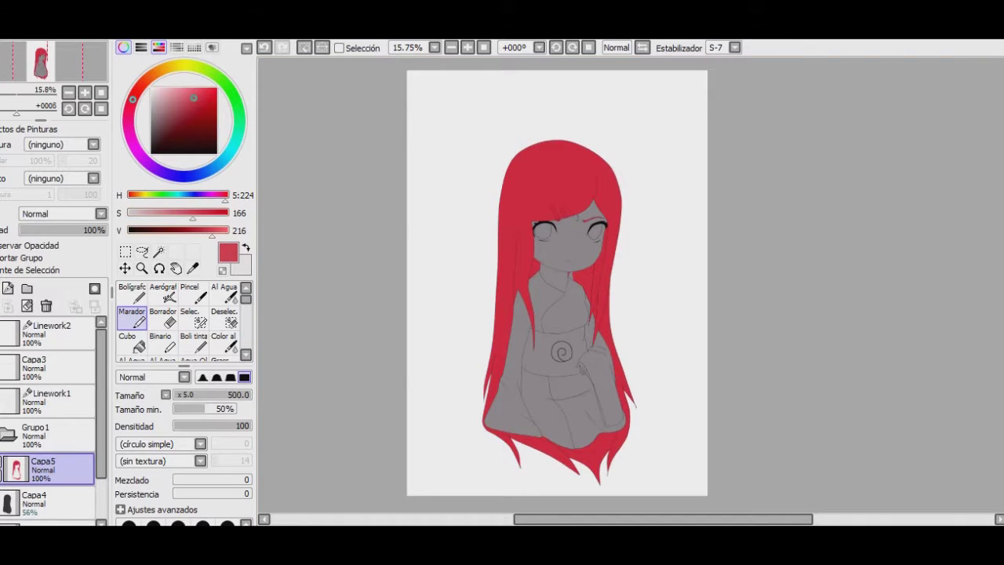
mouse_move(506, 190)
mouse_down()
mouse_move(545, 181)
mouse_move(588, 149)
mouse_move(596, 317)
mouse_up()
Fill the hair areas behind both sides of the neck with a darker red (S 160, V 168) on Capa5
click(158, 251)
click(47, 400)
click(581, 283)
click(534, 266)
click(47, 468)
click(132, 316)
drag(535, 269, 584, 287)
click(192, 112)
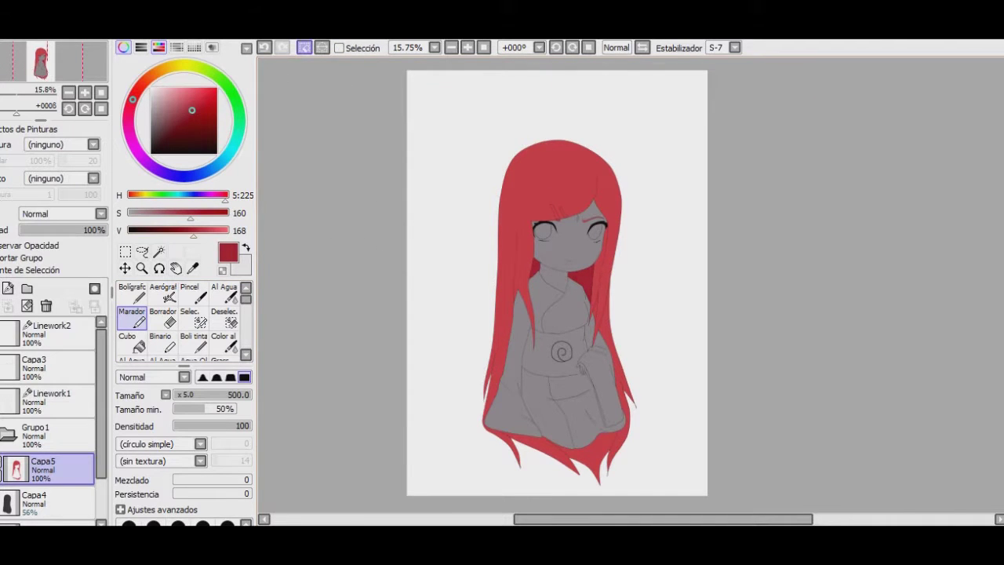
Refine the outlines of the lower hair strands on Linework1 with the 0.7 Curve tool and line pressure adjustments
click(47, 400)
click(129, 500)
scroll(647, 275, up, 5)
drag(470, 392, 604, 205)
scroll(628, 282, right, 1)
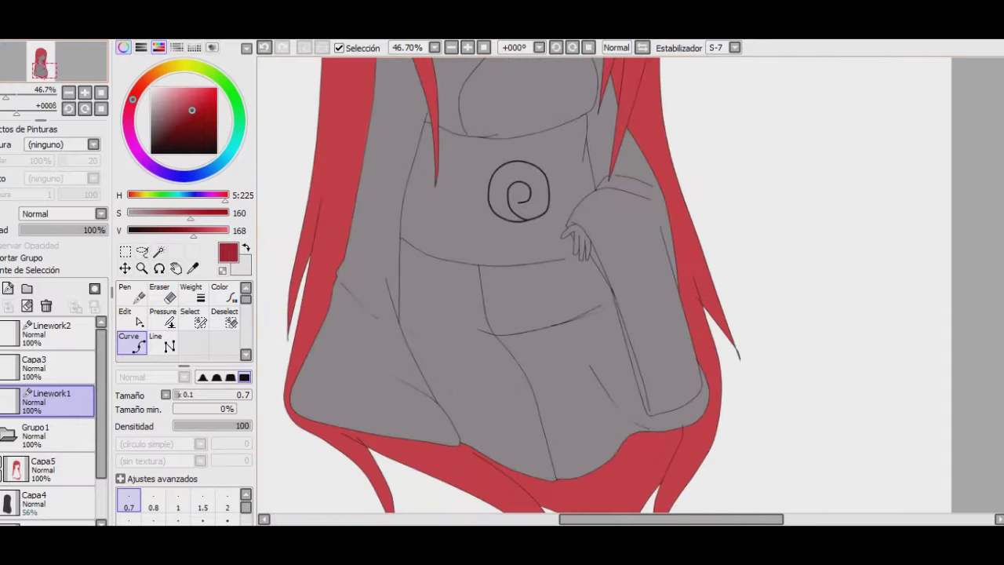
scroll(604, 282, down, 3)
click(163, 317)
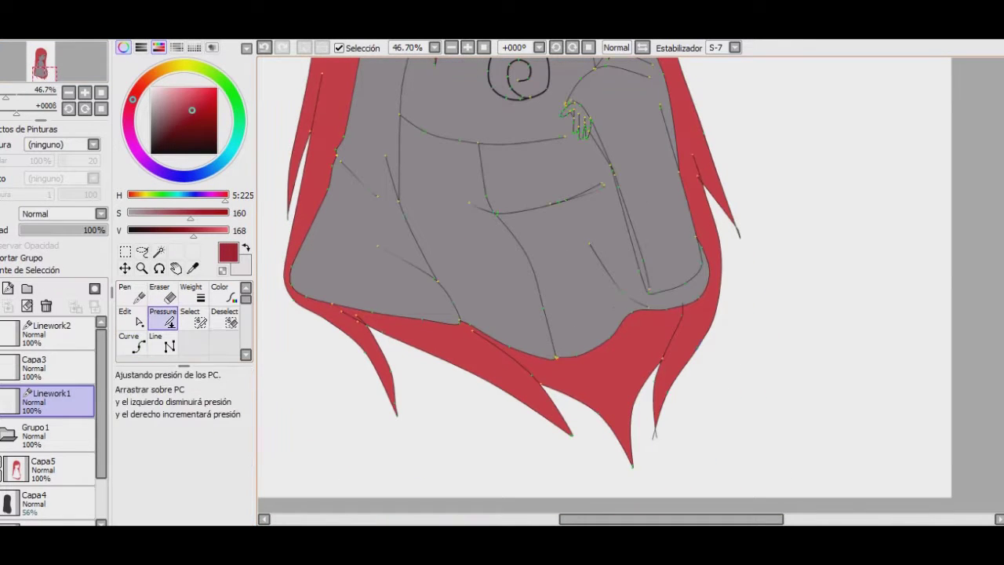
click(132, 343)
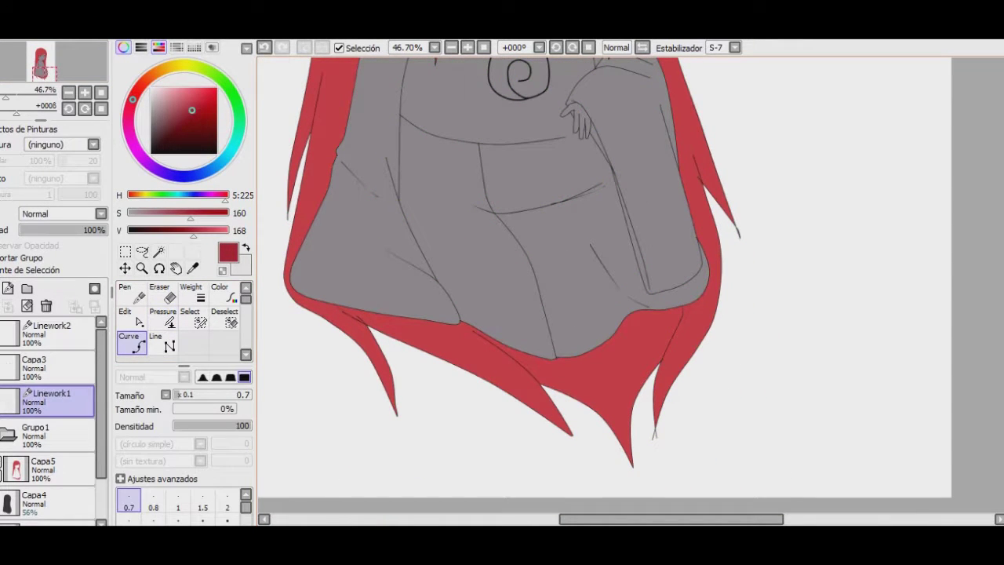
scroll(604, 282, up, 3)
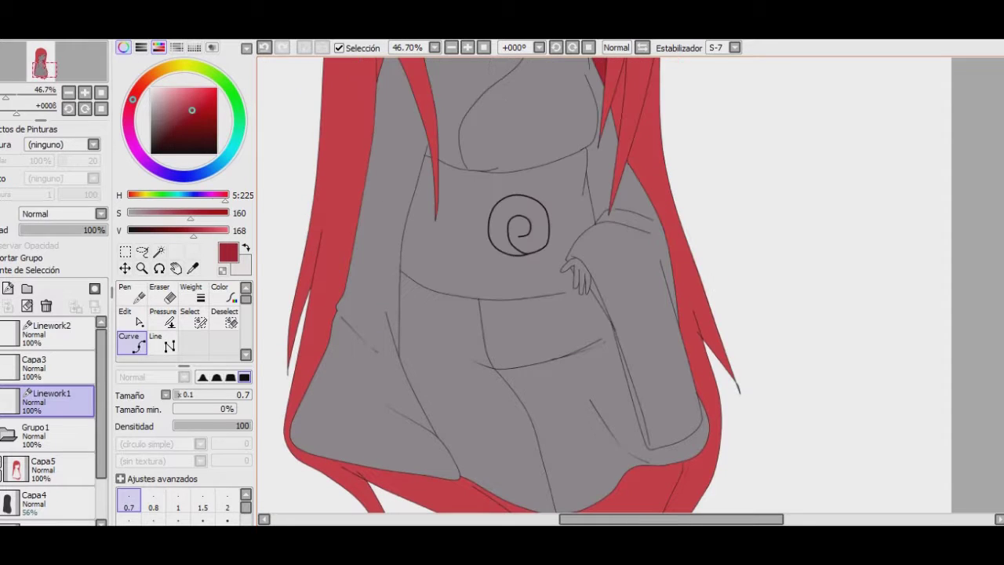
Select the inner hair gaps near the shoulder and the hair below the kimono, and fill them with dark red on a new layer
click(159, 251)
click(627, 133)
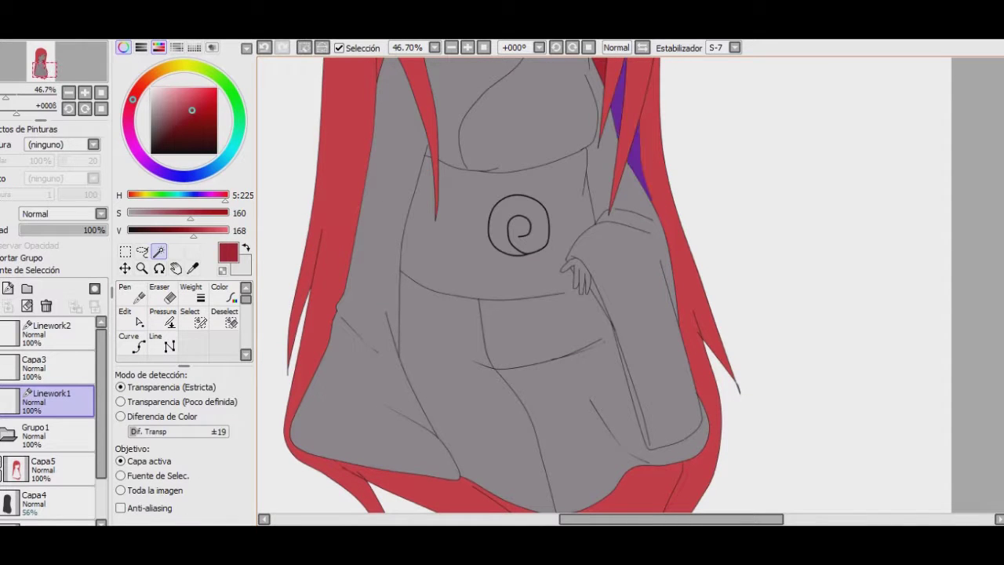
click(470, 490)
scroll(604, 283, down, 3)
click(7, 288)
click(132, 317)
mouse_move(459, 358)
mouse_down()
mouse_move(627, 408)
mouse_move(635, 196)
mouse_up()
key(ctrl+d)
Adjust the line pressure of the hair outlines on Linework1 and sample a red from the hair for shading
scroll(549, 282, up, 4)
click(51, 396)
click(162, 317)
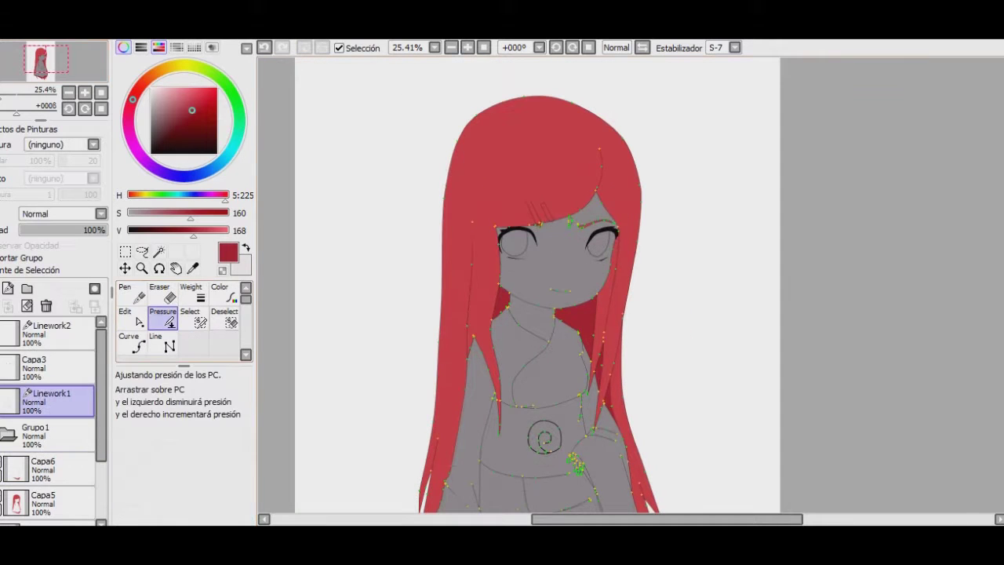
key(alt)
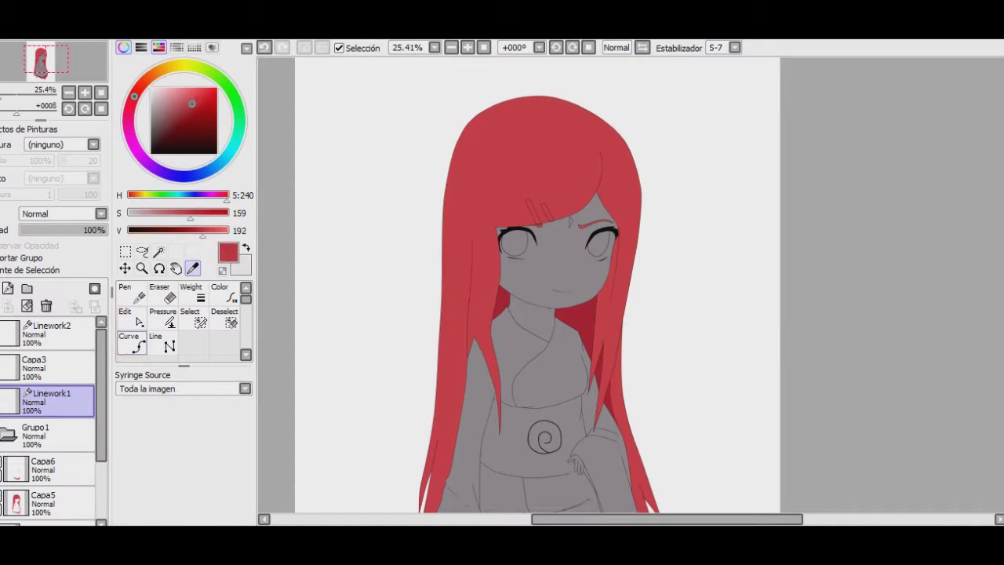
scroll(549, 243, up, 3)
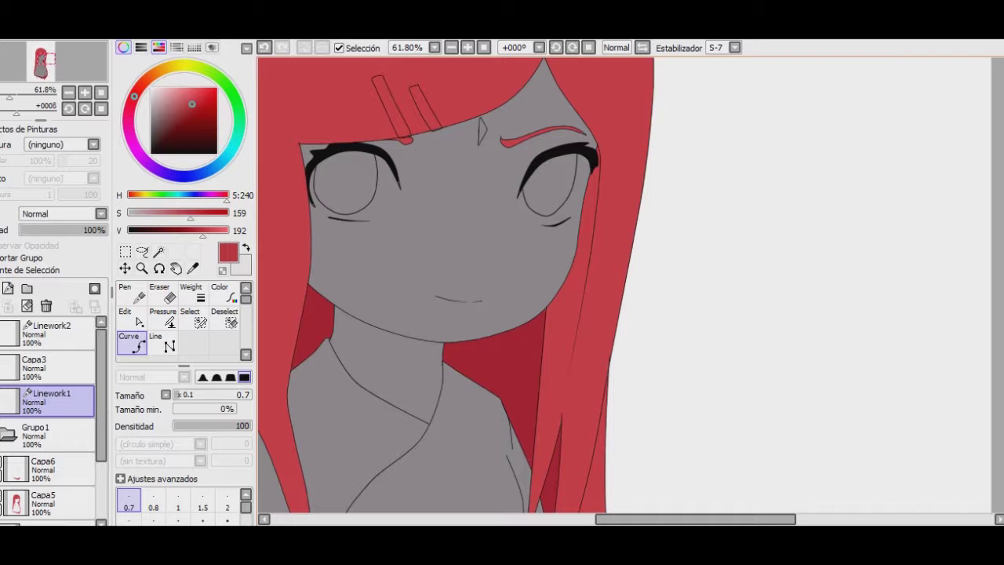
scroll(487, 282, up, 5)
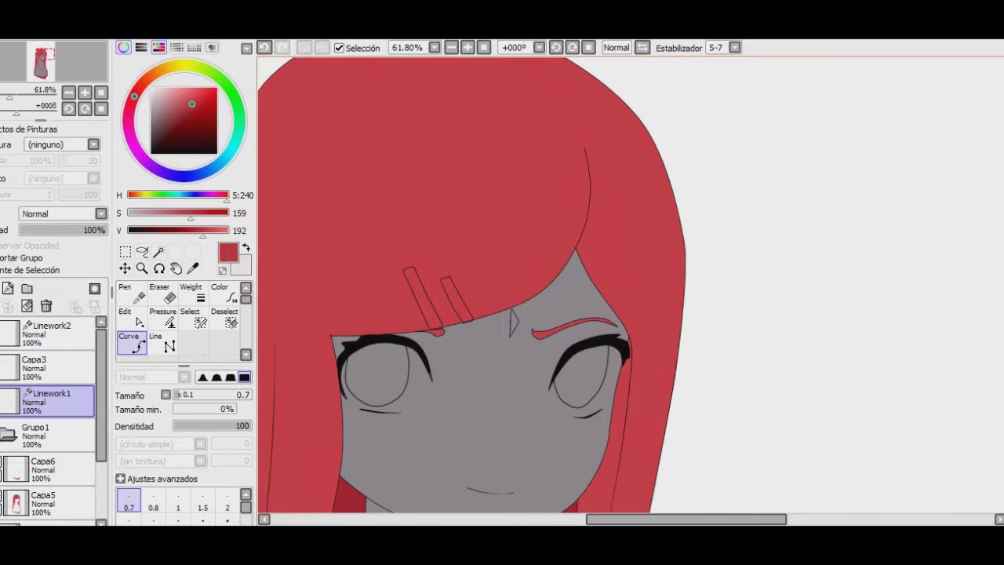
Shade the narrow hair strand along the right side of the face with a slightly darker red on Capa6
click(159, 251)
scroll(471, 282, down, 5)
click(43, 469)
scroll(470, 282, down, 2)
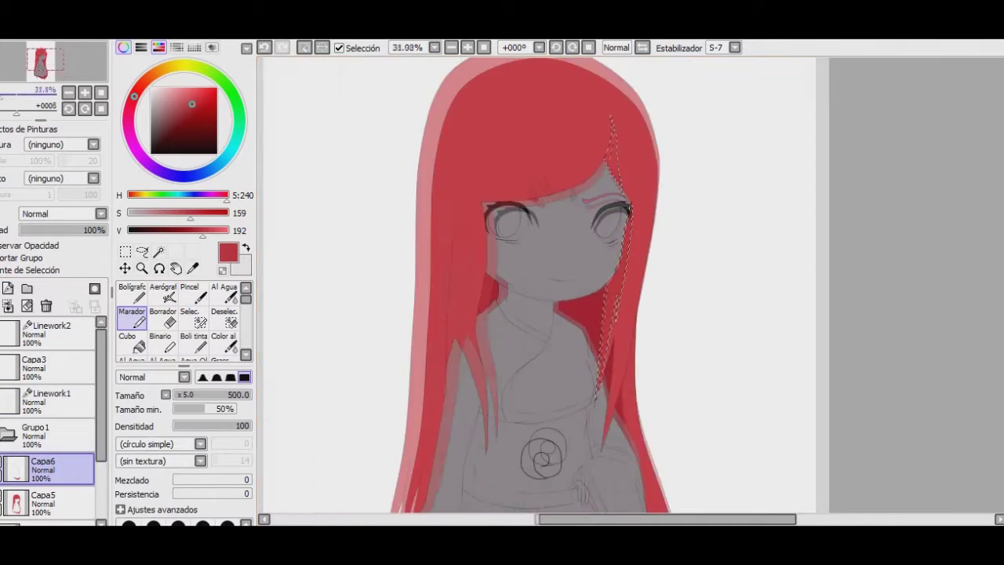
scroll(318, 275, down, 2)
key(ctrl+d)
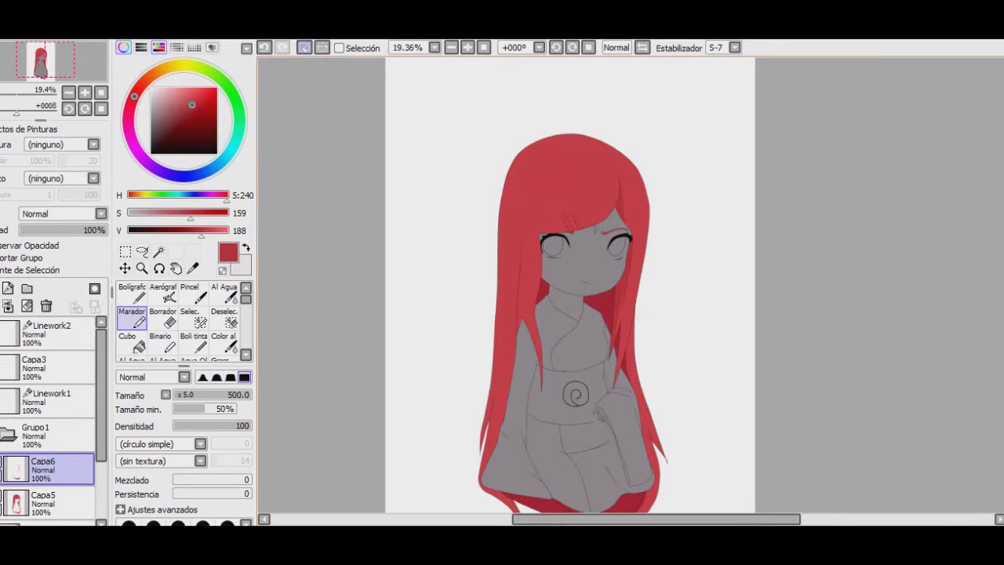
Clean up the left hair outline on Linework1 and shade the long left strand with the darker red on Capa6
click(48, 400)
scroll(632, 291, up, 4)
scroll(603, 283, down, 5)
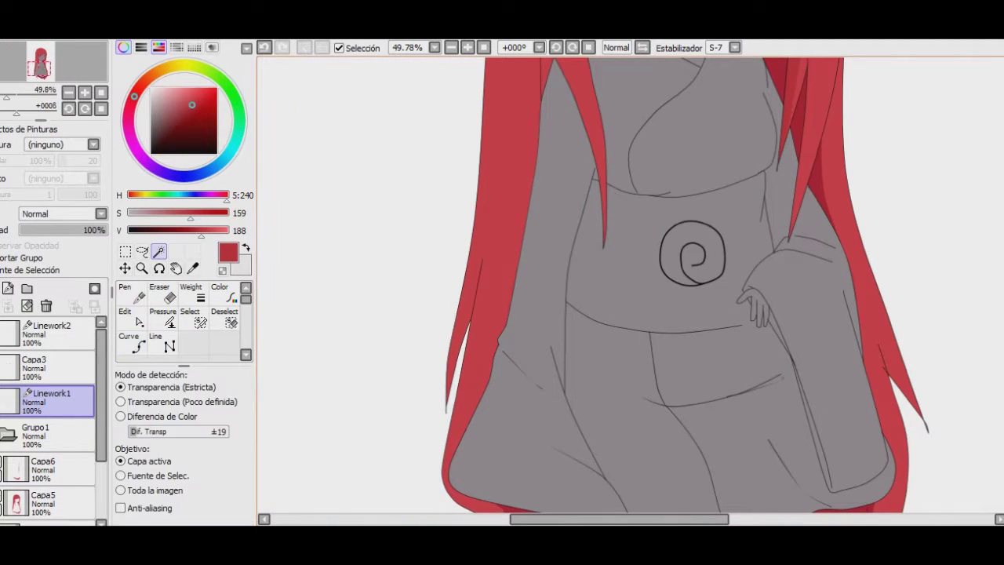
key(e)
scroll(620, 282, up, 4)
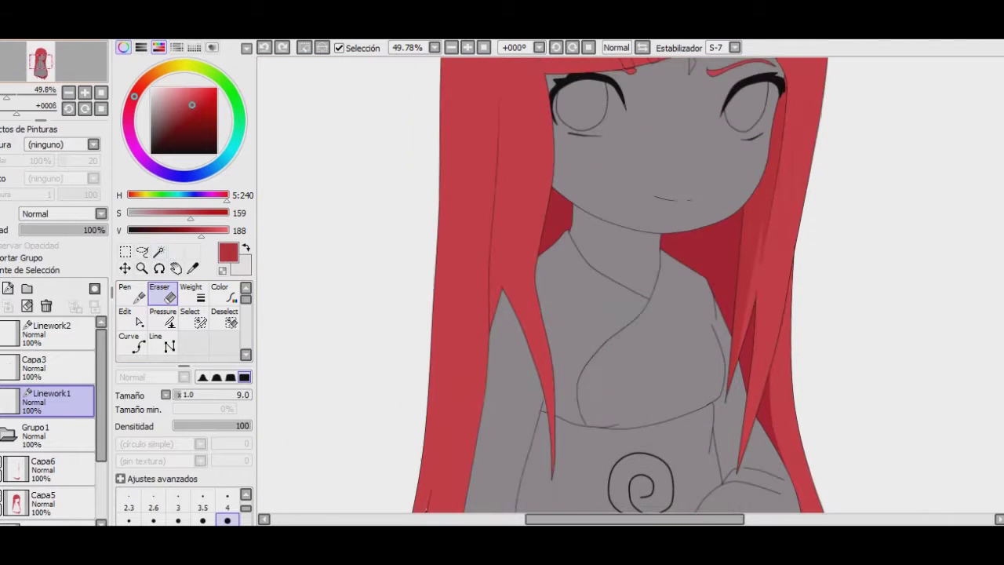
click(47, 468)
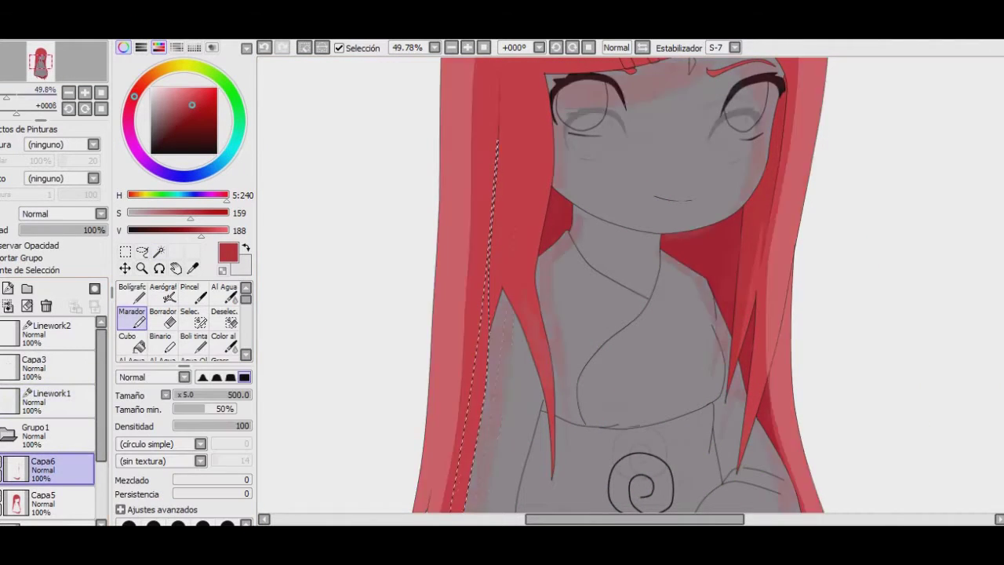
scroll(347, 70, down, 3)
Taper the sleeve fold lines on Linework1 by lowering their point pressure, and set the Curve tool to black
click(47, 400)
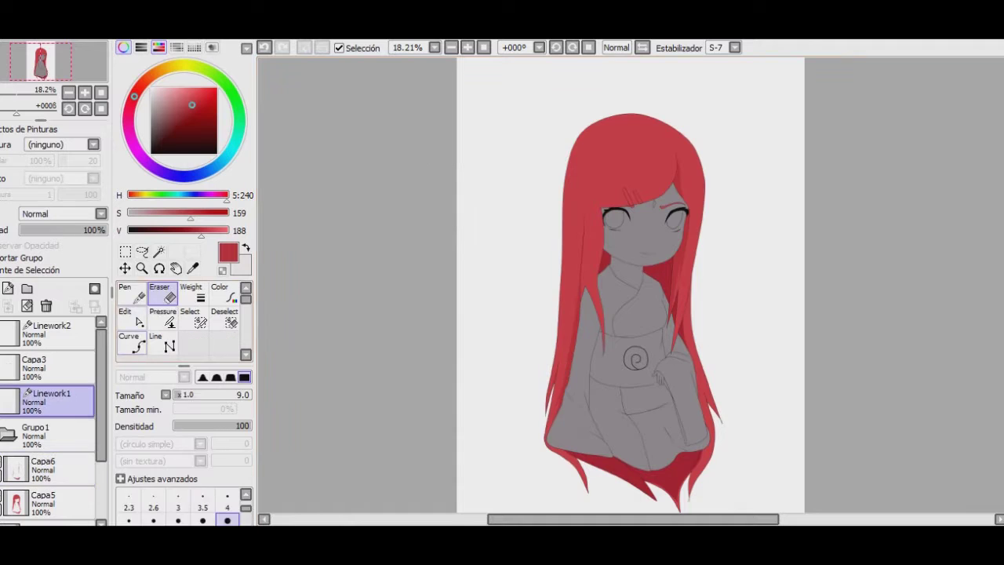
click(131, 342)
scroll(530, 272, up, 3)
click(459, 61)
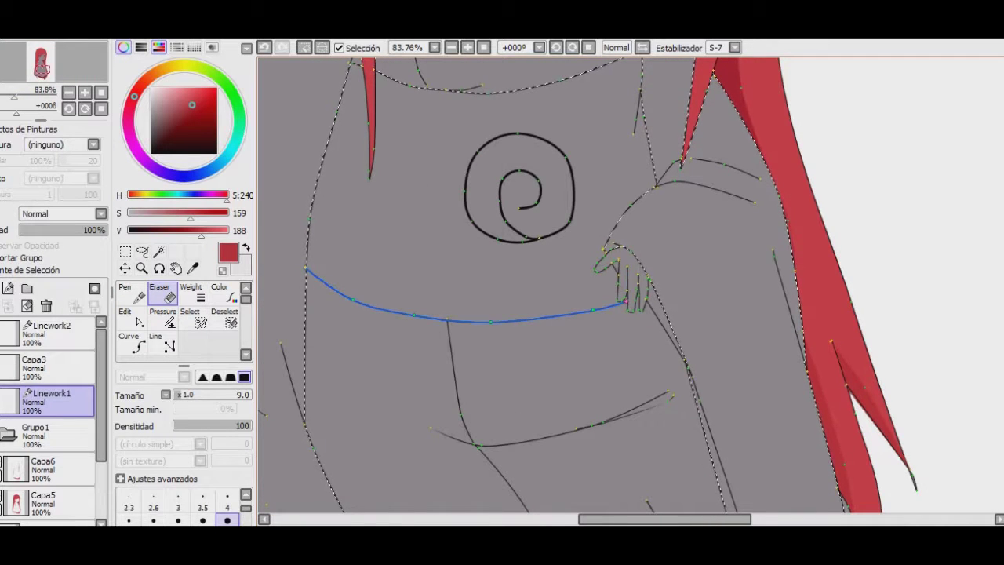
click(163, 317)
drag(787, 242, 738, 197)
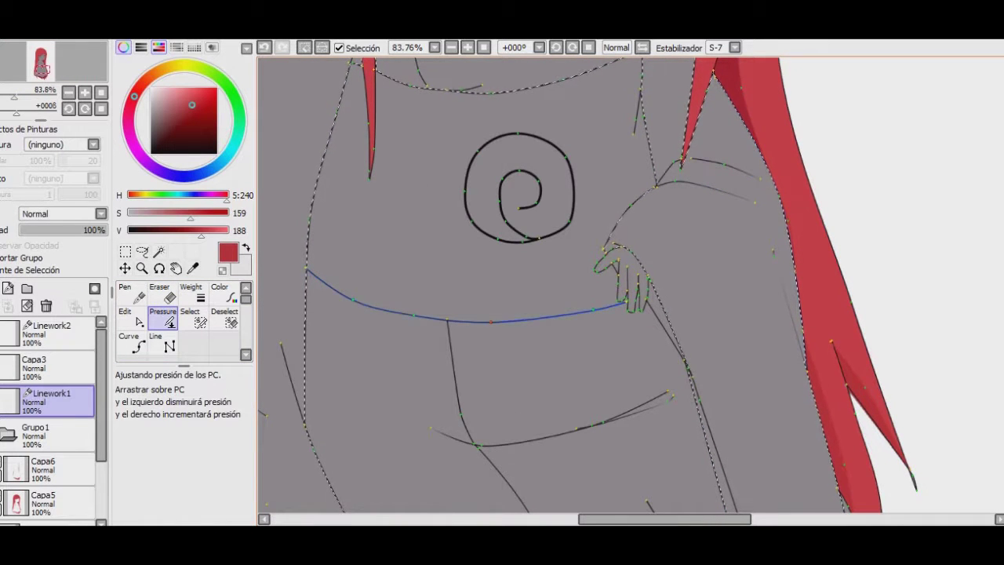
click(159, 251)
click(580, 408)
key(ctrl+z)
key(n)
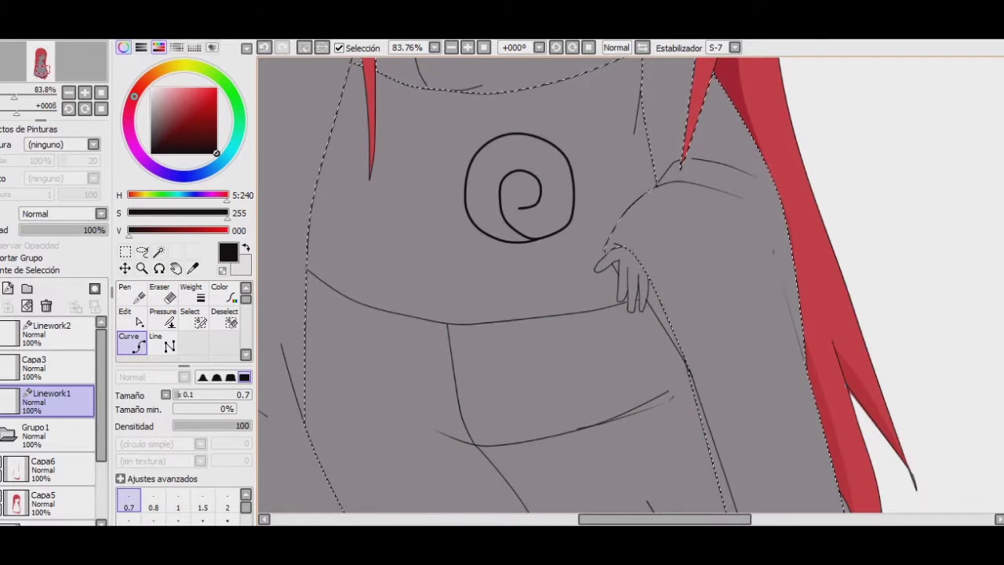
Select the kimono areas and fill them with off-white on Capa5, leaving the waist sash unpainted
key(w)
key(minus)
key(minus)
key(minus)
key(minus)
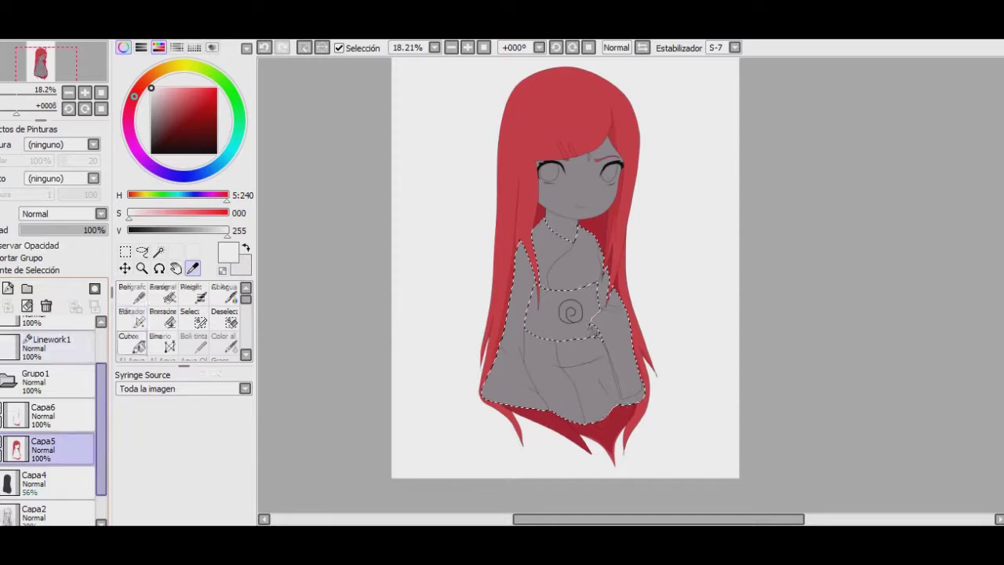
key(m)
mouse_move(549, 235)
mouse_down()
mouse_move(541, 329)
mouse_move(596, 392)
mouse_up()
key(ctrl+d)
drag(594, 259, 608, 318)
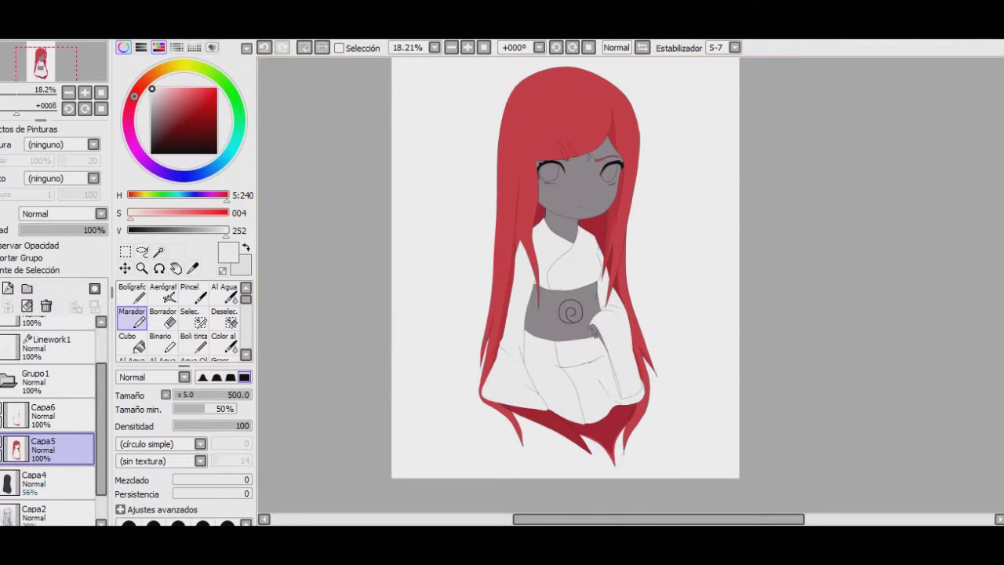
Fill the waist sash and the circle of its spiral emblem with red on Capa5
alt+click(440, 259)
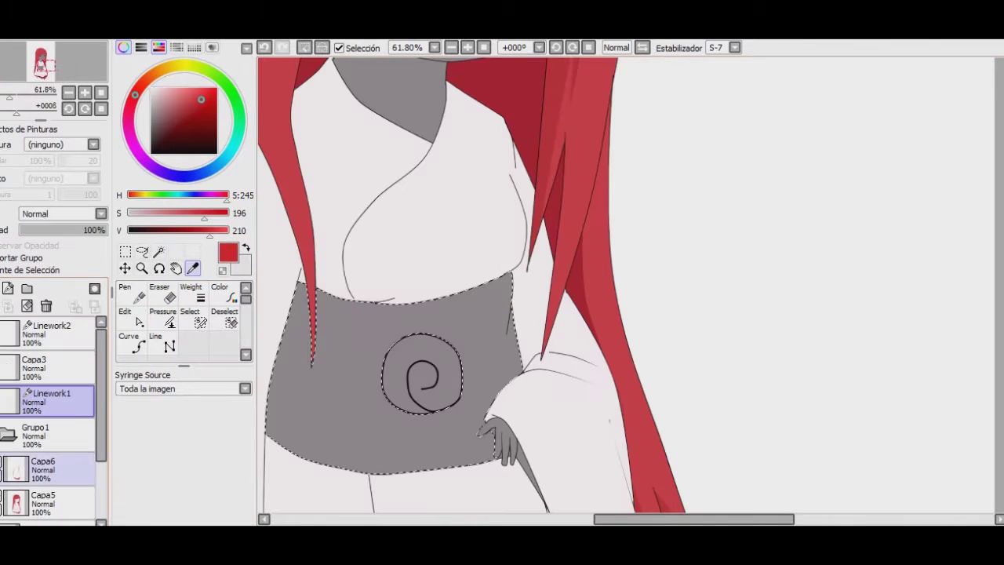
mouse_move(298, 329)
mouse_down()
mouse_move(439, 408)
mouse_move(494, 305)
mouse_up()
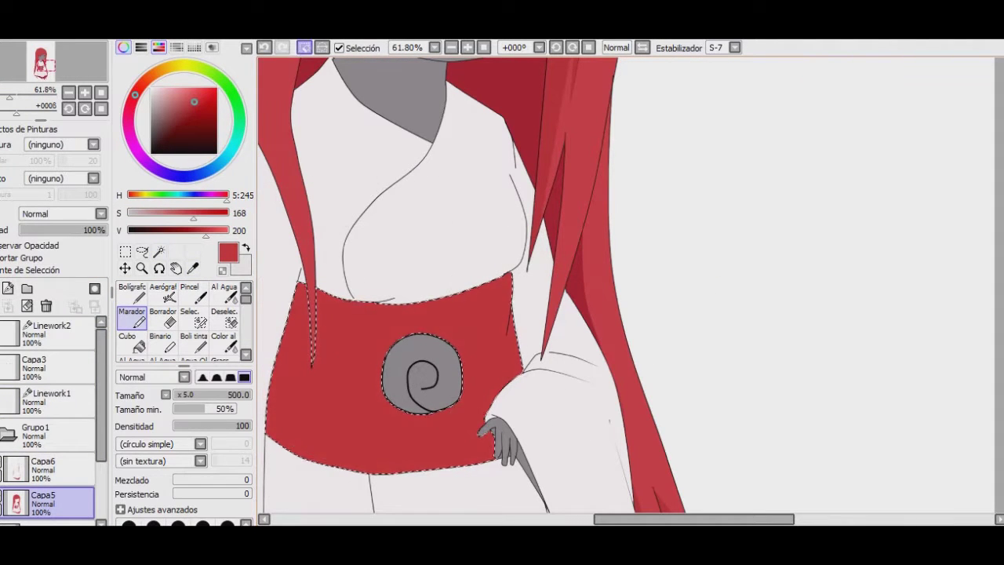
key(ctrl+d)
click(47, 400)
click(158, 251)
click(421, 372)
click(47, 501)
key(b)
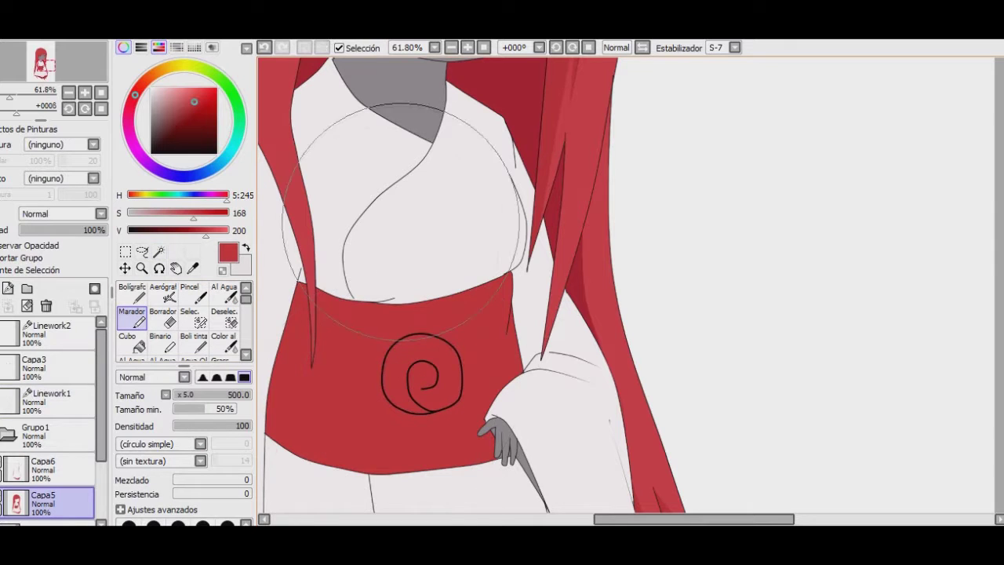
Select the two hair clips on the fringe with the magic wand, using the Linework2 outlines
scroll(502, 282, down, 4)
click(47, 329)
click(159, 251)
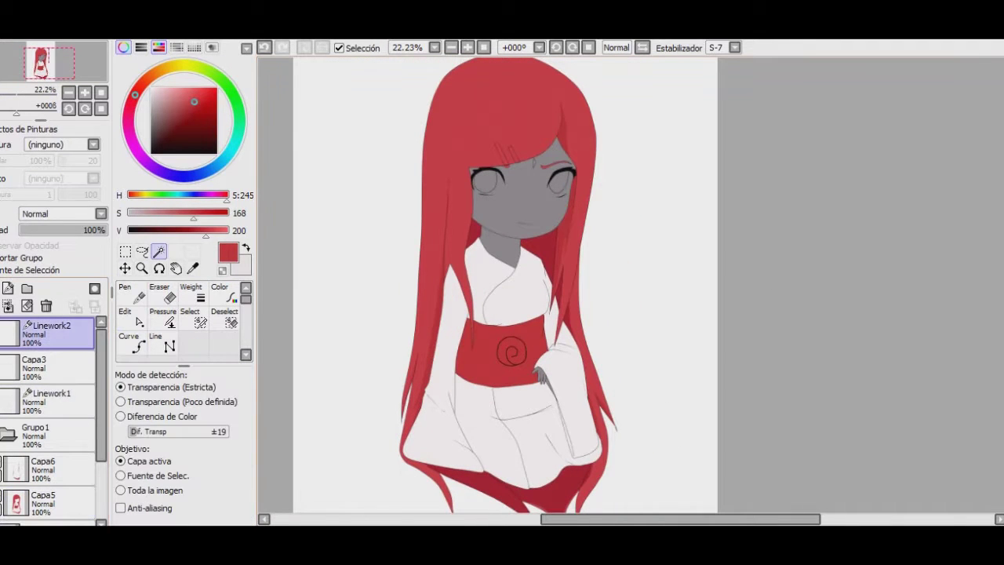
click(502, 153)
click(223, 296)
Sample a yellow from the other open image and fill the two hair clips with it on Capa5
key(ctrl+Tab)
scroll(502, 282, up, 10)
click(662, 157)
key(ctrl+Tab)
click(39, 502)
key(b)
click(189, 95)
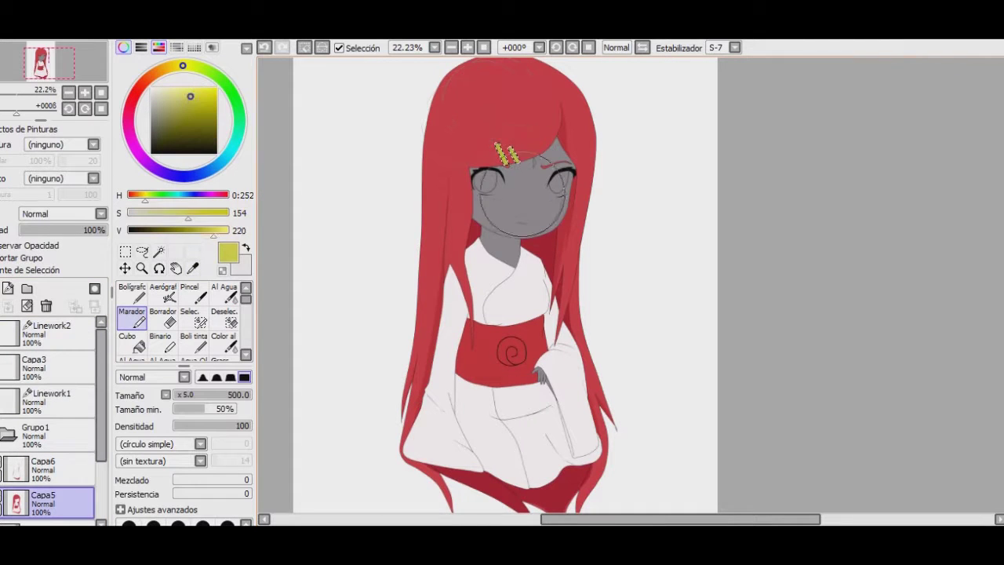
Select the face, neck and hand areas from Linework1 and pick a pale skin tone (S 39, V 255)
click(47, 396)
click(159, 251)
click(517, 196)
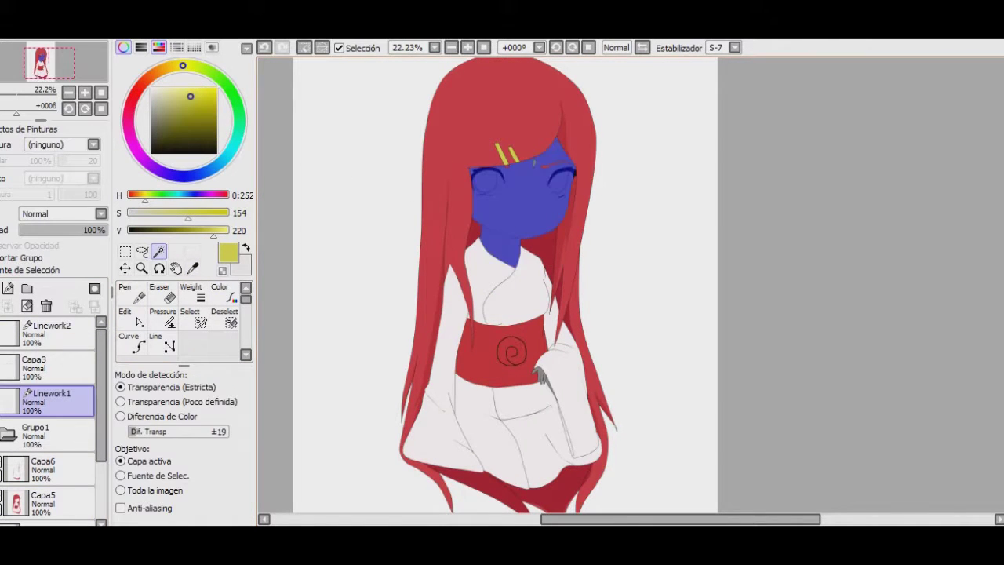
click(194, 47)
alt+click(540, 374)
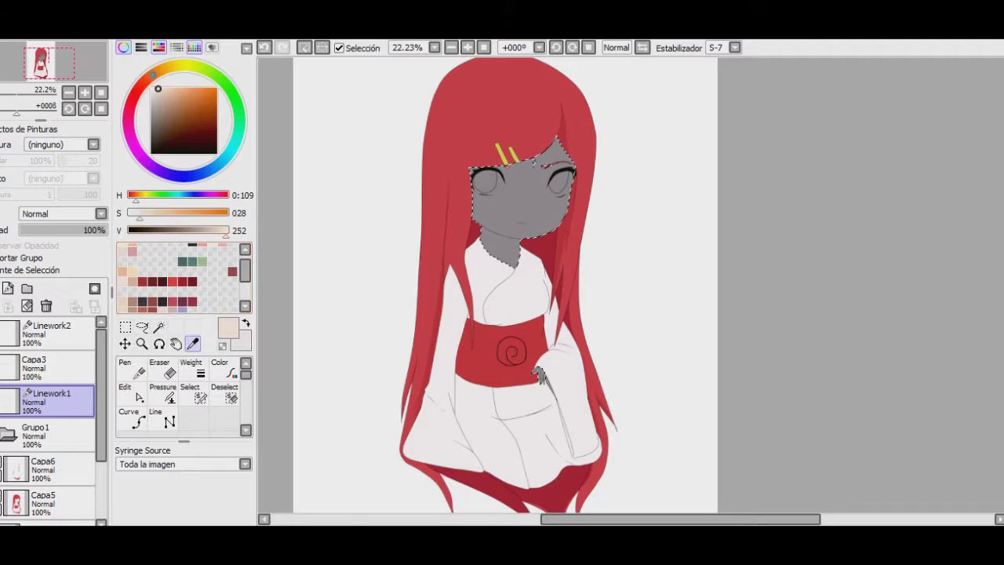
click(47, 59)
double_click(369, 168)
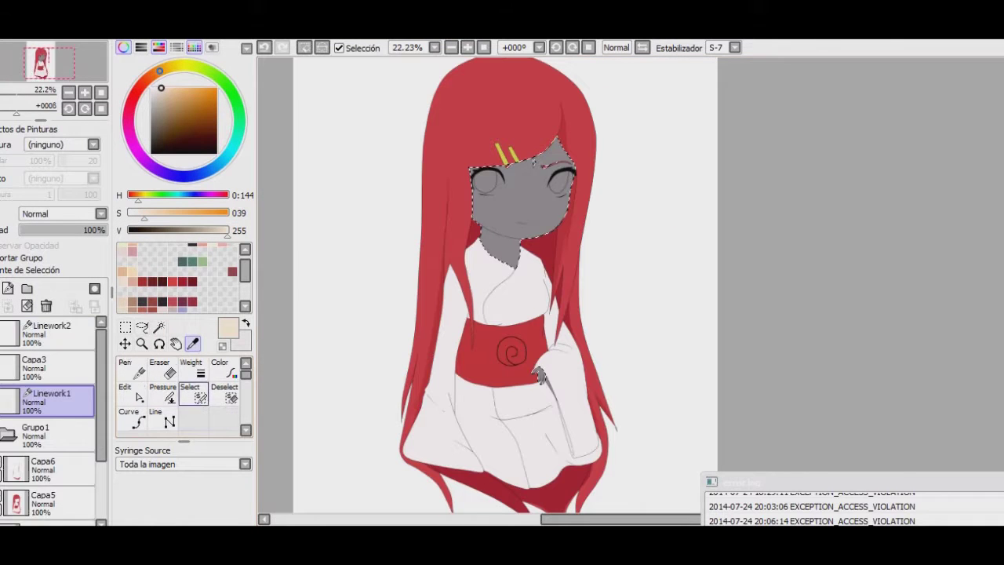
Fill the selected face, neck and hand with a pale skin tone (S 18) on a new layer beneath Capa5
click(7, 288)
click(132, 390)
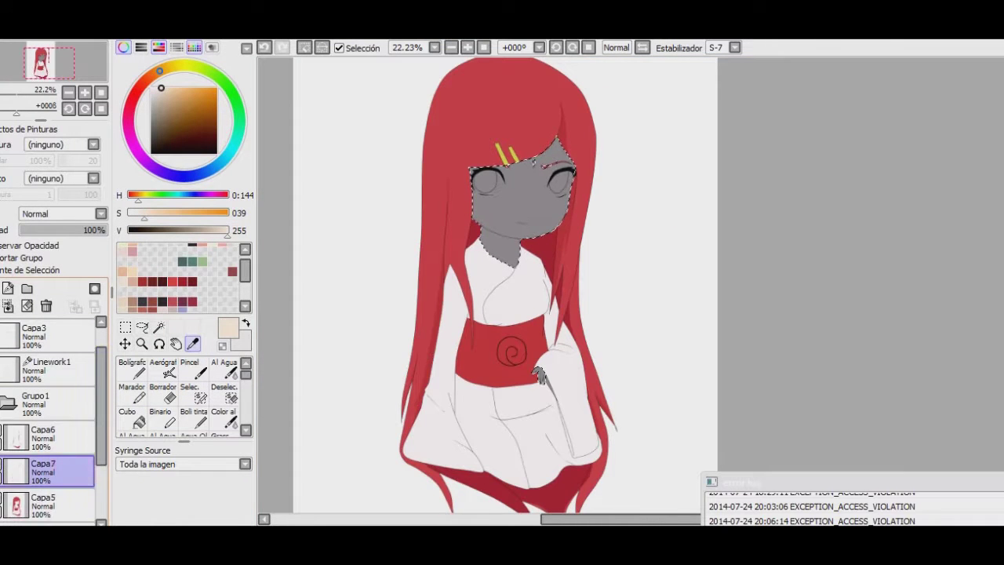
mouse_move(474, 200)
mouse_down()
mouse_move(525, 204)
mouse_move(571, 188)
mouse_up()
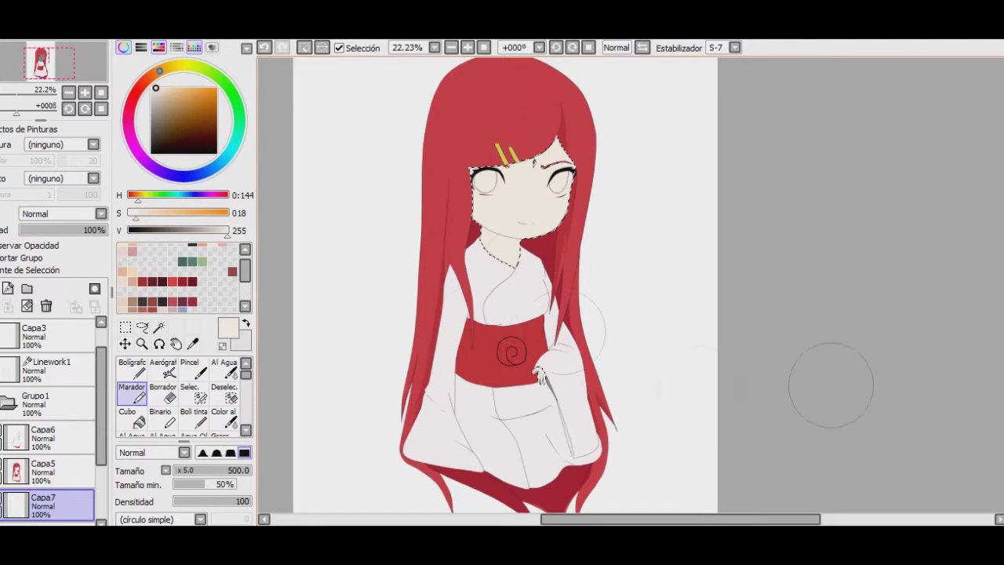
key(ctrl+d)
Paint the whites of both eyes in near-white with the marker at size 95 on Capa7
click(197, 470)
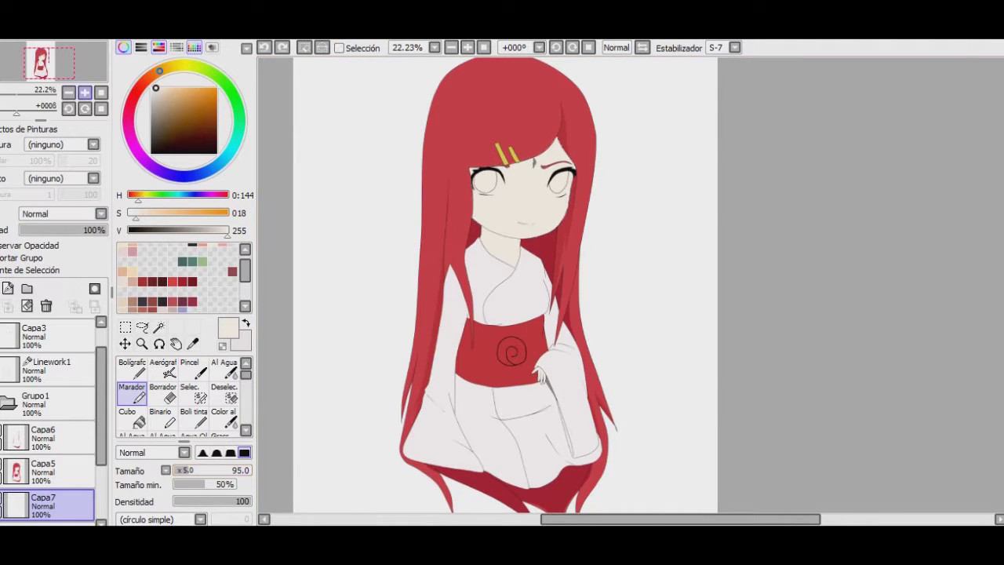
scroll(449, 118, up, 4)
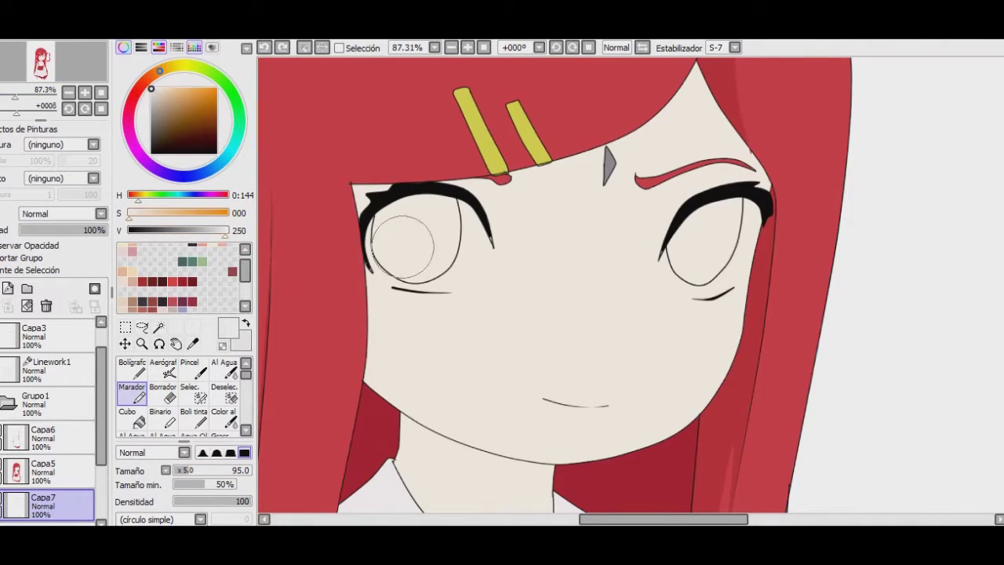
mouse_move(413, 261)
mouse_down()
mouse_move(414, 250)
mouse_move(438, 243)
mouse_move(447, 259)
mouse_up()
mouse_move(706, 236)
mouse_down()
mouse_move(719, 247)
mouse_move(712, 263)
mouse_up()
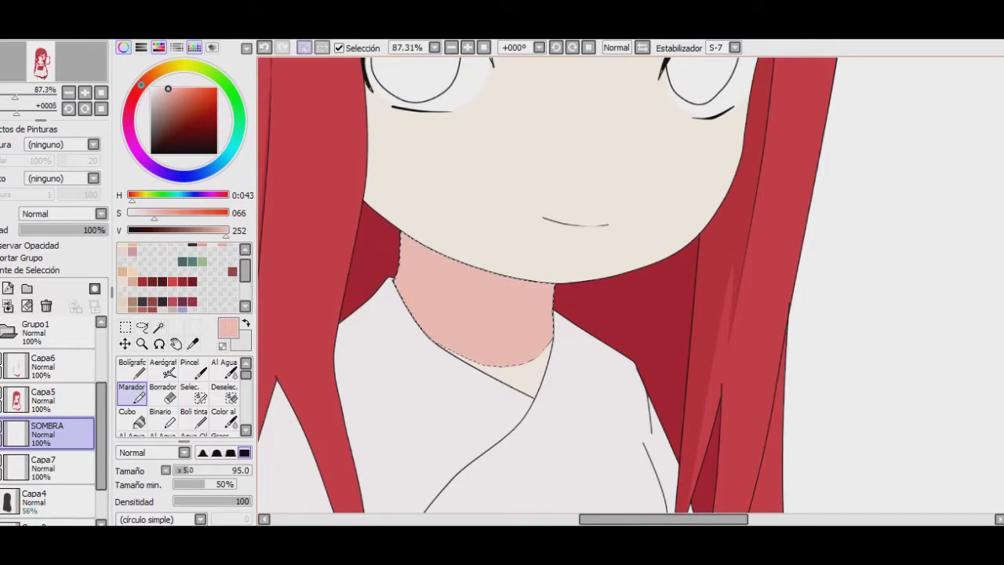
Outline the forehead shadow beneath the fringe with thin curves at size 0.7 on Linework1 and select the enclosed shadow areas
drag(14, 96, 6, 96)
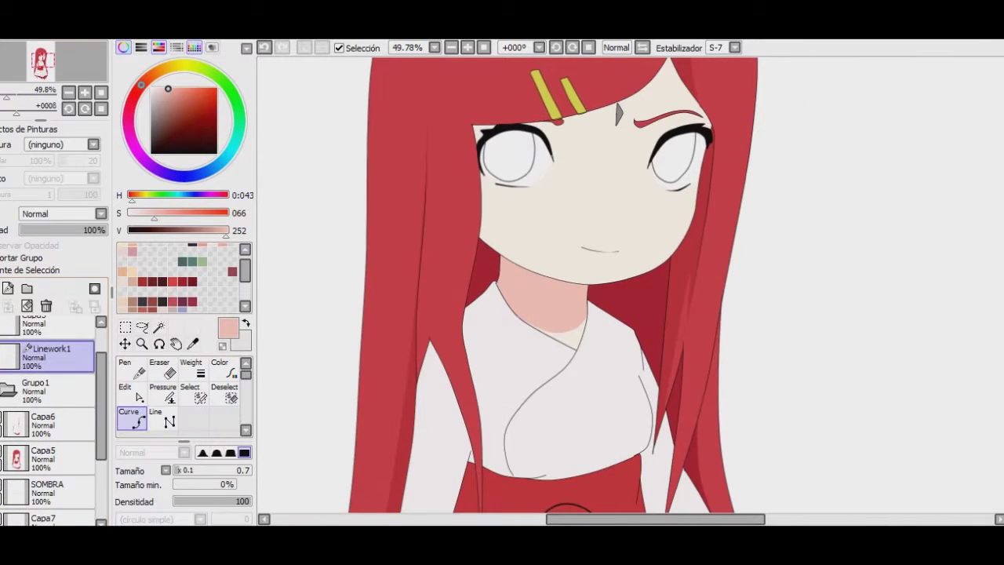
drag(6, 96, 12, 96)
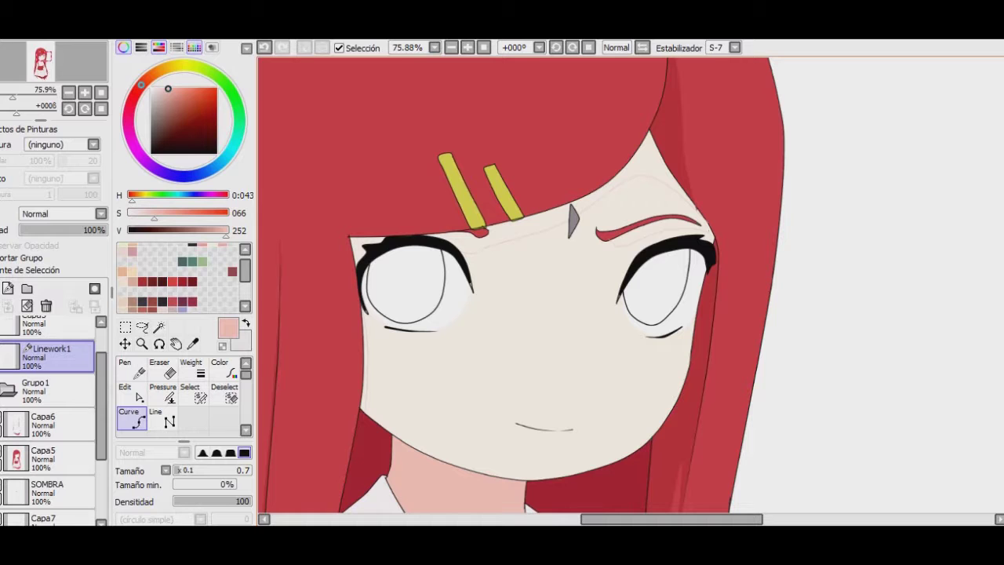
key(w)
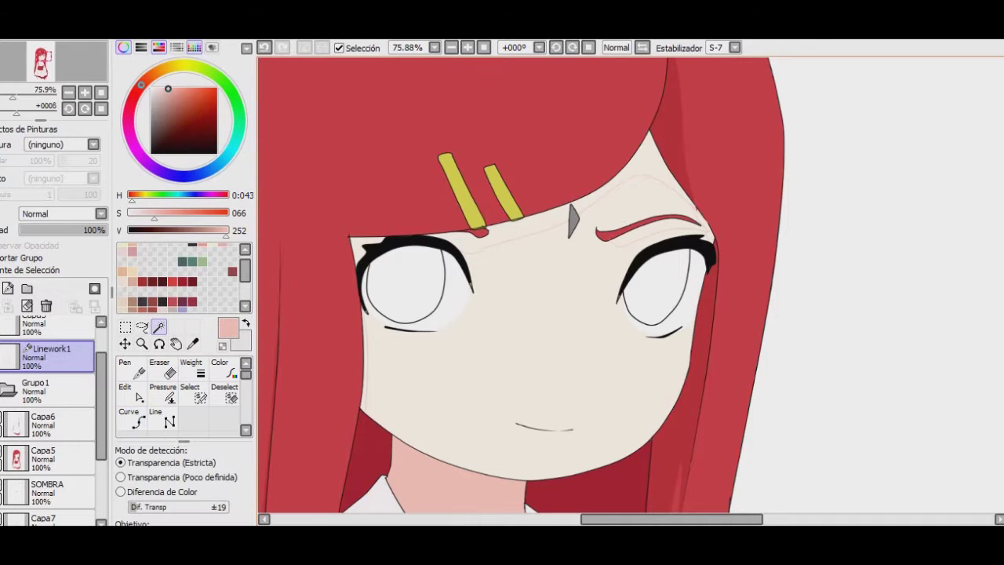
click(533, 211)
click(700, 233)
Fill the selected face shadows with skin pink (S 66, V 252) on SOMBRA using the marker at size 95, and deselect
click(47, 491)
click(131, 392)
drag(643, 165, 709, 236)
drag(549, 216, 361, 251)
drag(502, 196, 690, 227)
drag(479, 239, 365, 392)
key(ctrl+d)
scroll(549, 282, down, 4)
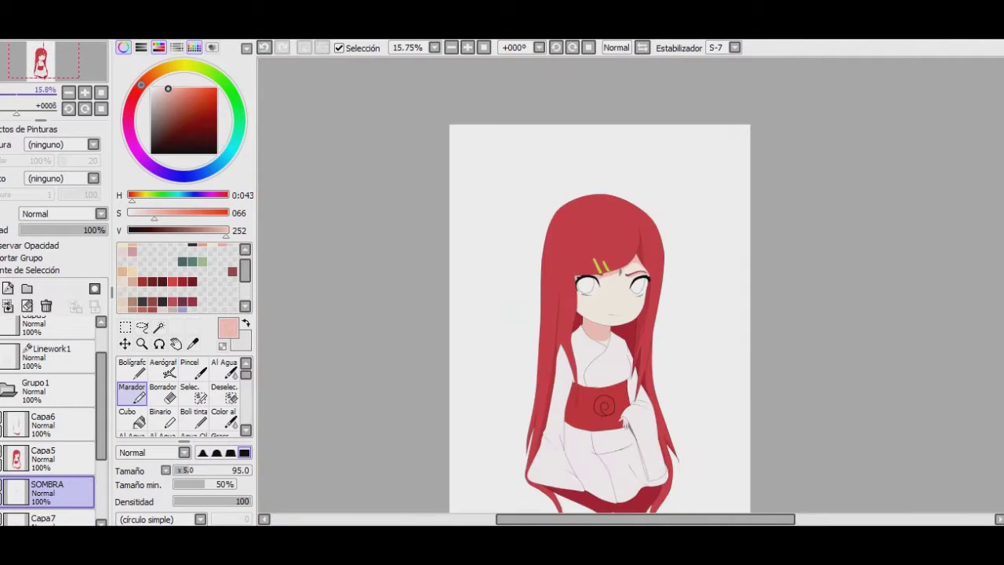
Select the small pointed mark on the forehead from Linework1 and fill it with pink (S 134, V 214) on Capa5
scroll(549, 283, up, 5)
click(47, 353)
click(549, 193)
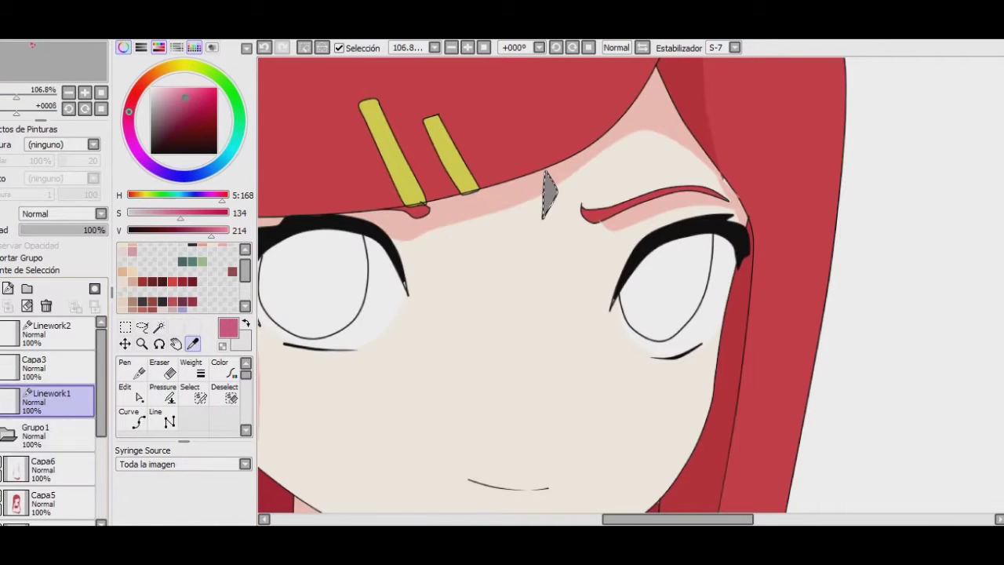
click(47, 502)
click(132, 392)
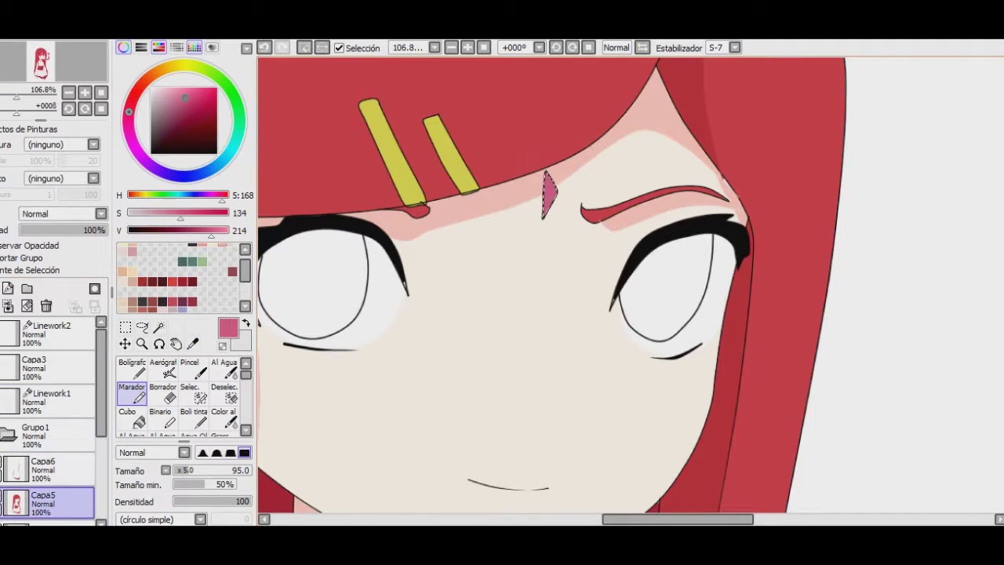
Pick a lighter pink (V 242) and a darker one for detailing the forehead mark with the pen at size 2
click(185, 91)
click(132, 367)
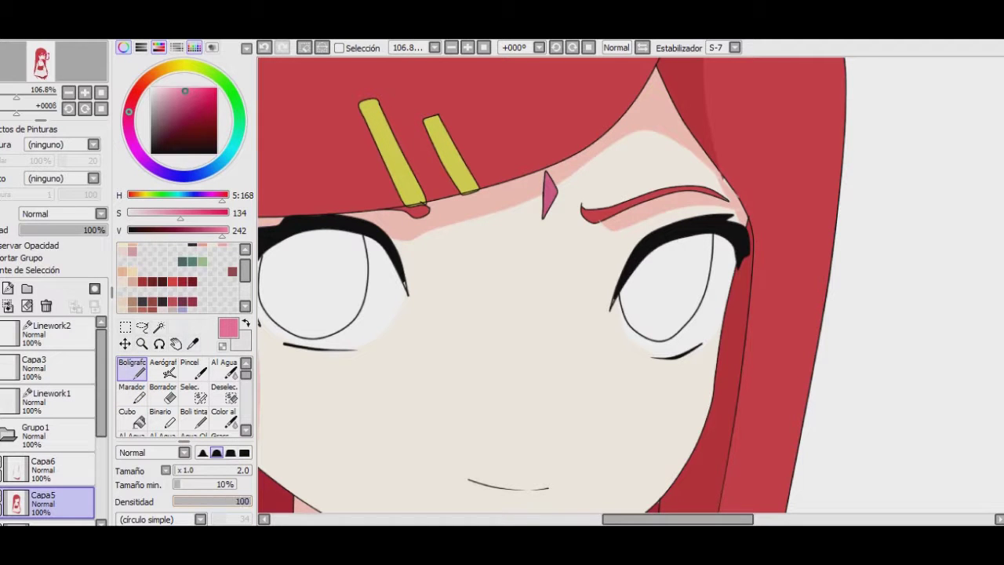
click(185, 108)
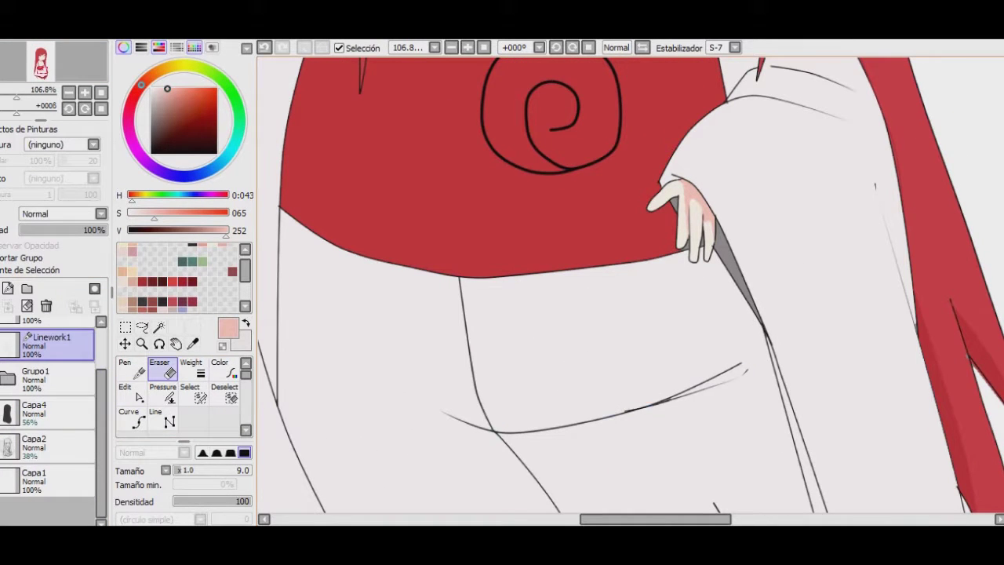
Sample the kimono's white, darken it to V 236 and draw thin shadow boundaries at size 0.7 across the chest and sleeve on Linework1
key(alt)
scroll(628, 409, up, 10)
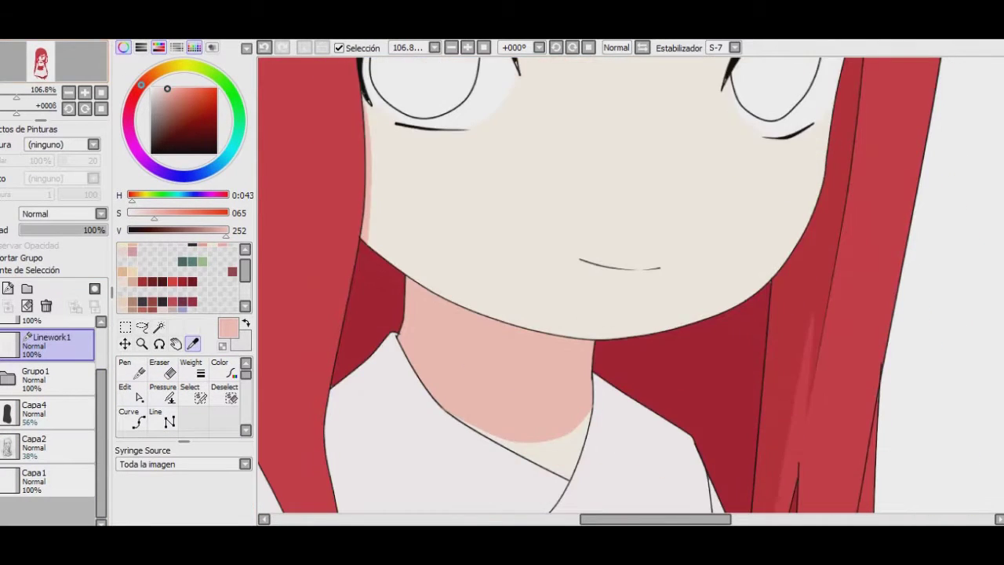
scroll(627, 410, down, 3)
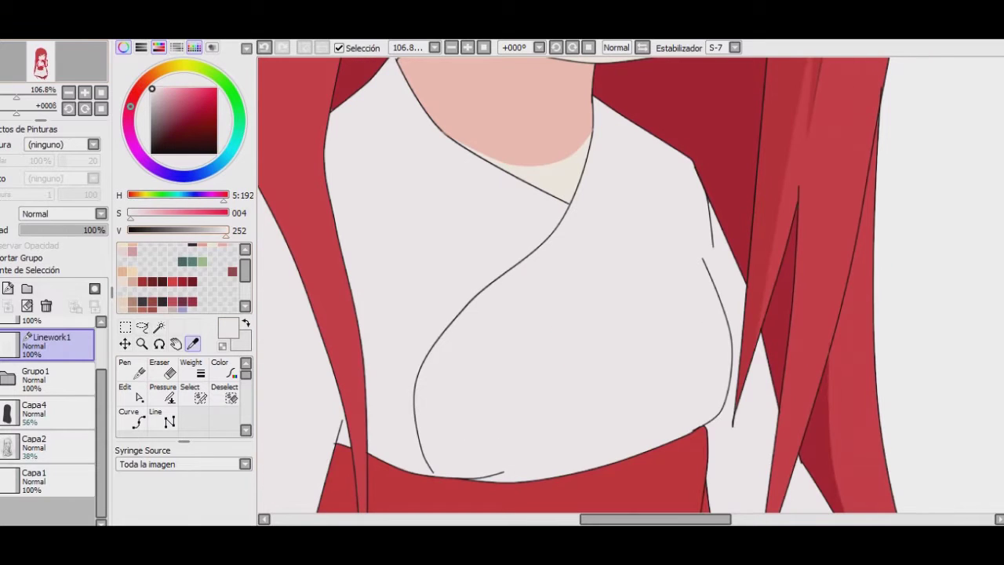
click(132, 420)
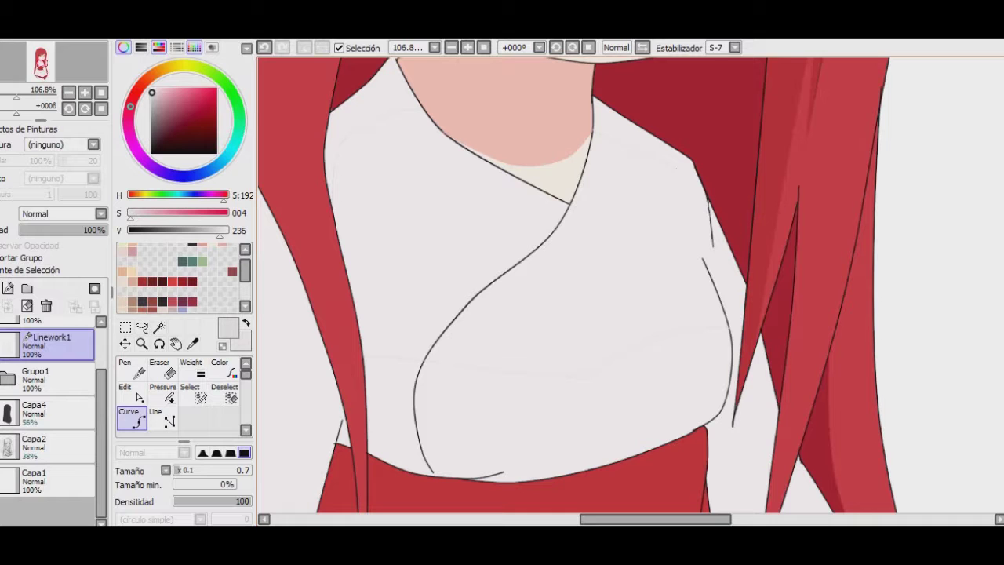
click(729, 419)
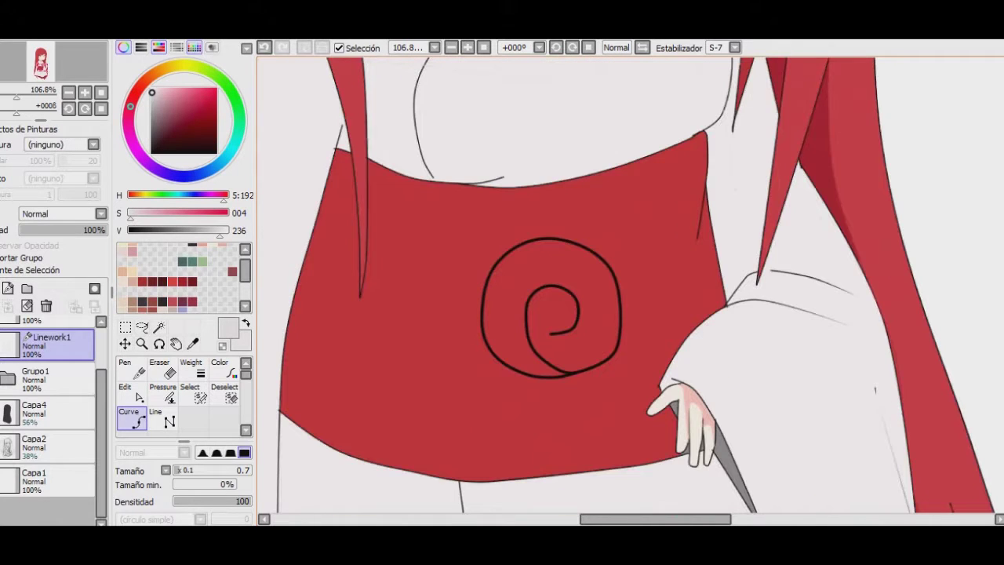
key(ctrl+z)
scroll(628, 283, down, 3)
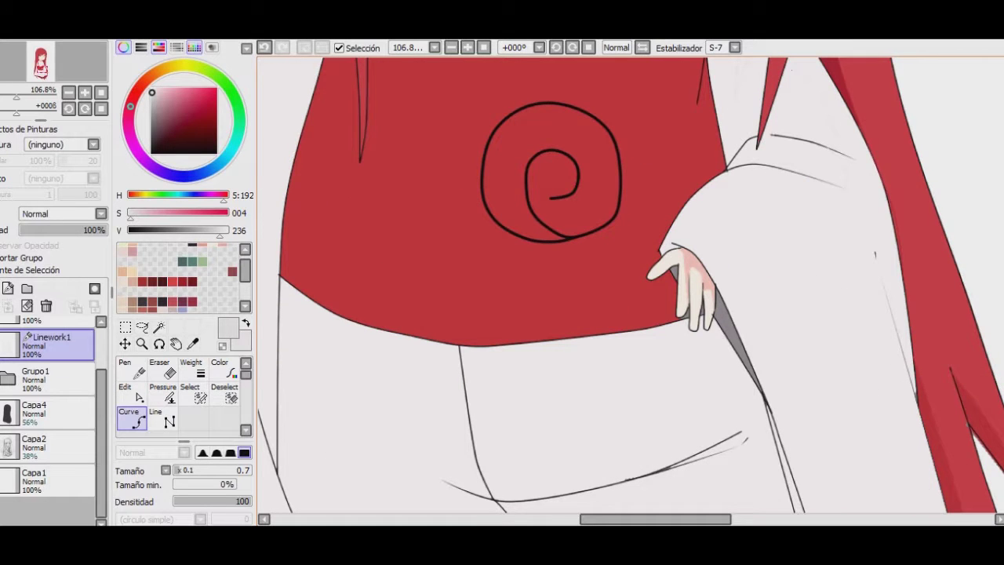
scroll(631, 285, down, 5)
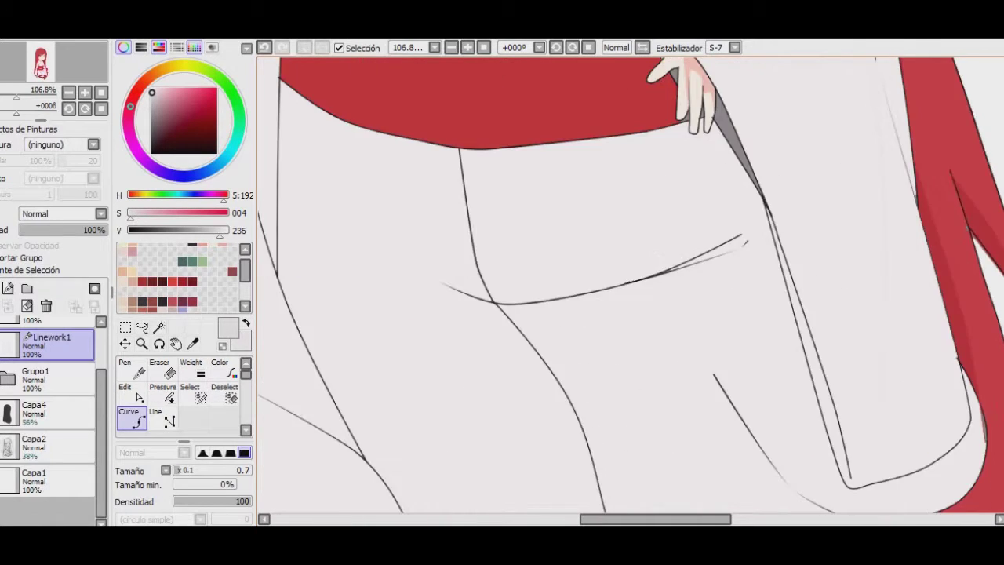
Select the shadow areas of the sleeve beside the hand, the underarm, the shoulders and the lower chest from Linework1
click(159, 326)
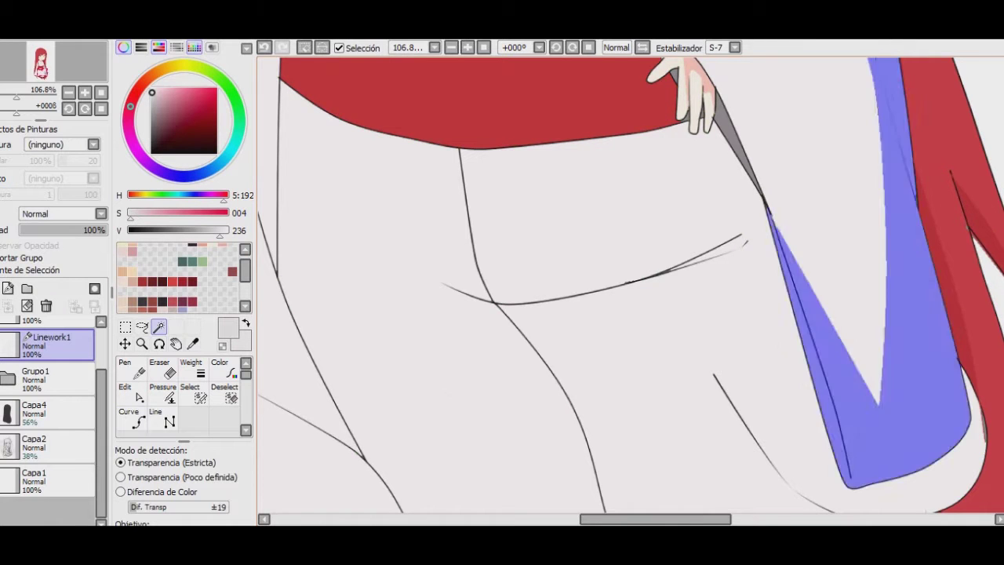
click(823, 377)
scroll(631, 286, up, 5)
click(137, 422)
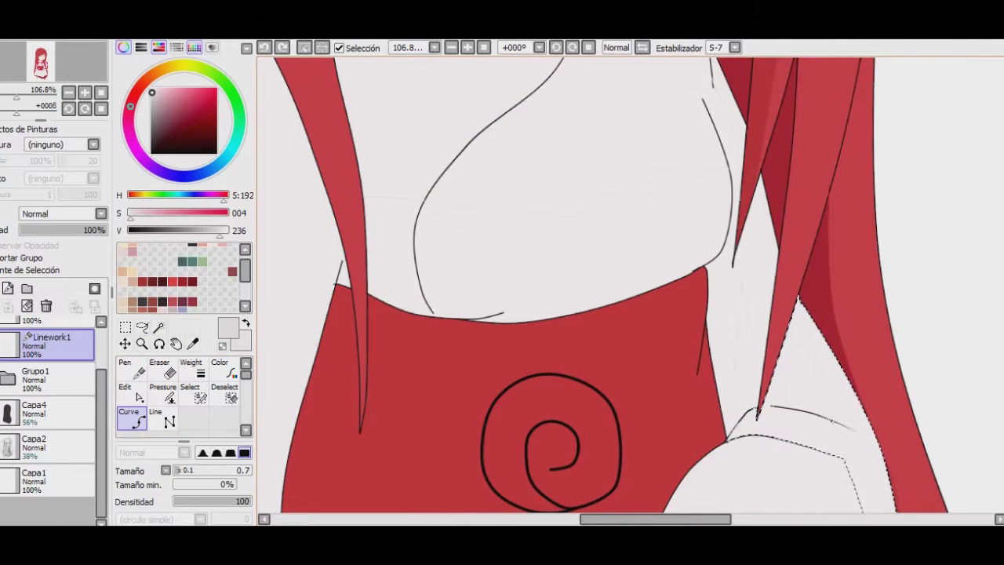
click(159, 343)
click(158, 326)
click(753, 353)
click(549, 236)
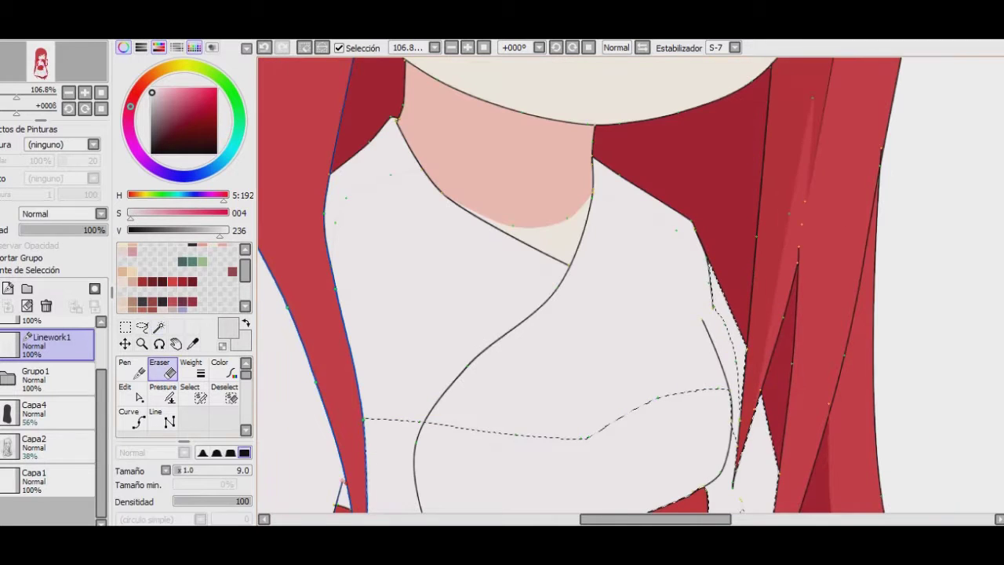
key(w)
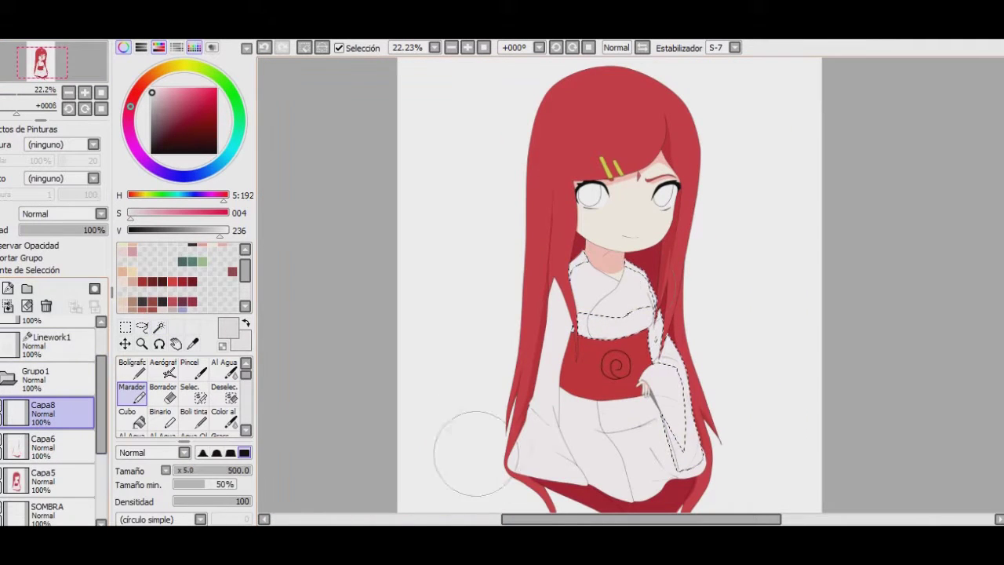
Fill the selected kimono shadows with light grey (V 230) on a new layer, Capa8, using the marker at size 500, and deselect
key(ctrl+d)
drag(581, 305, 651, 317)
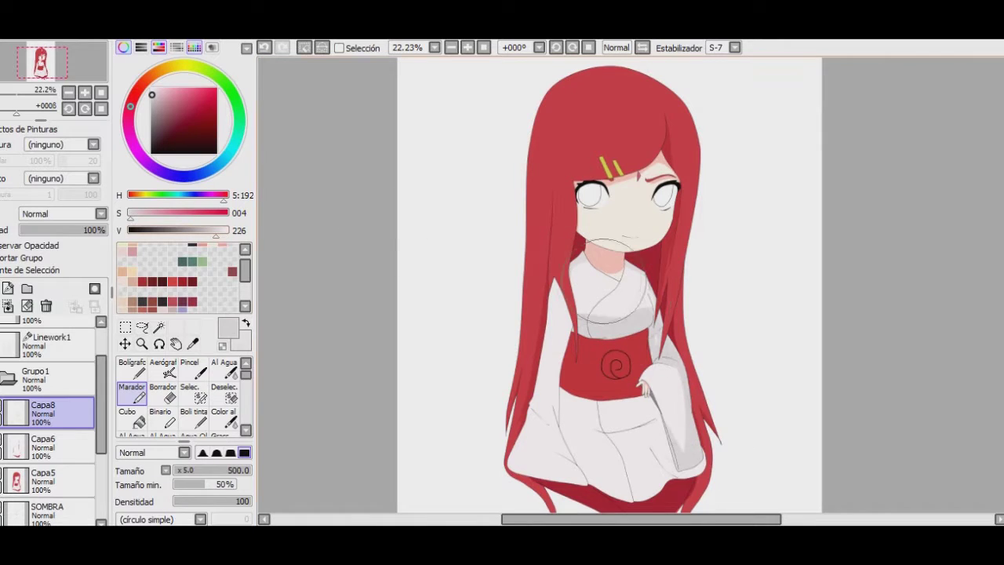
key(ctrl+a)
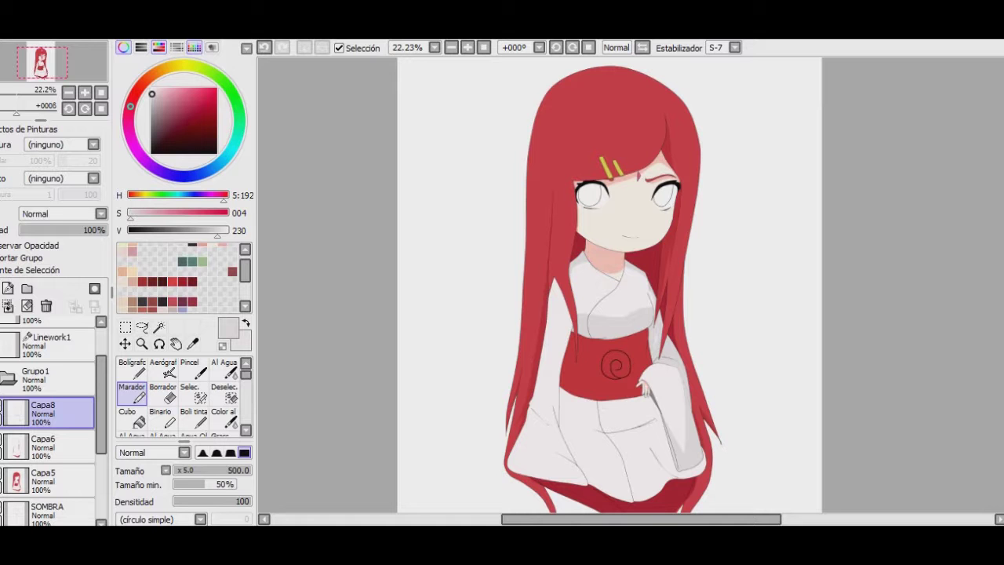
Draw thin shadow boundary curves at size 0.7 along the kimono skirt and its folds on Linework1
click(47, 345)
click(131, 419)
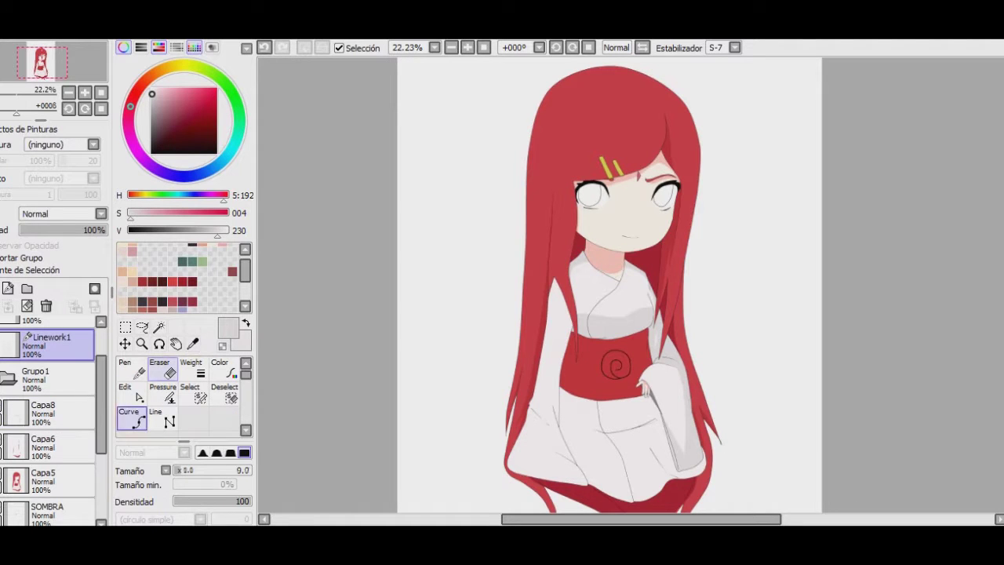
scroll(616, 361, up, 5)
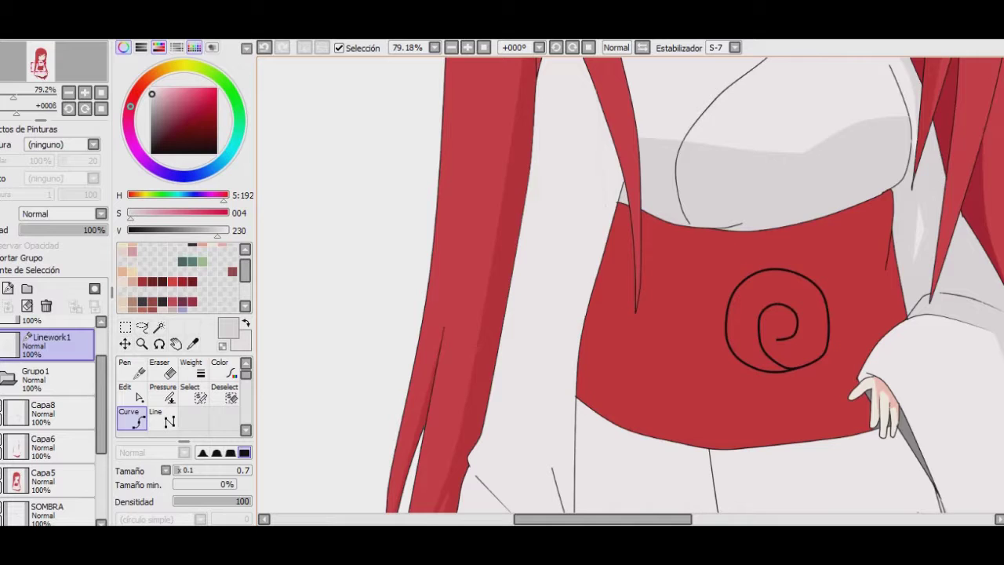
scroll(627, 282, down, 5)
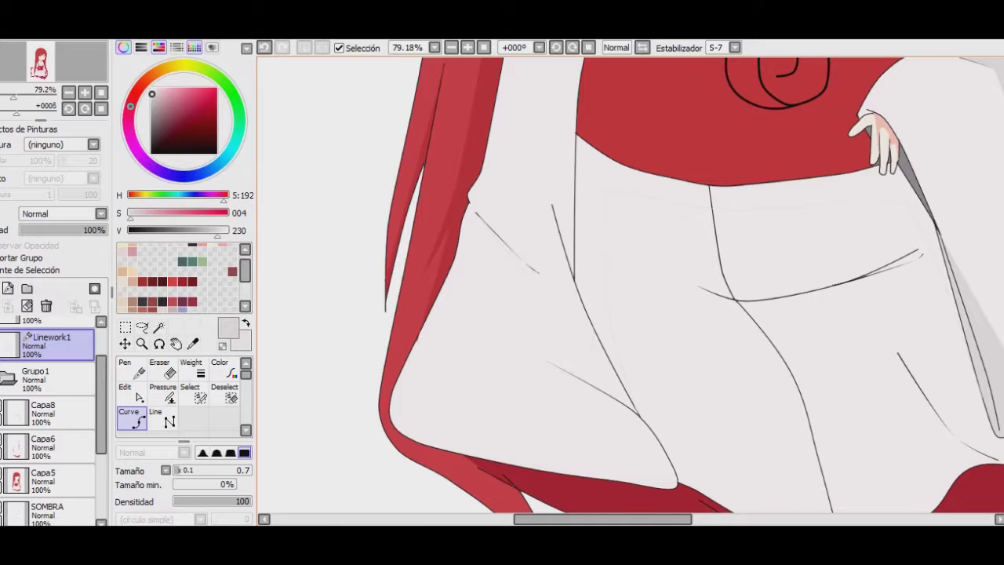
scroll(628, 282, down, 2)
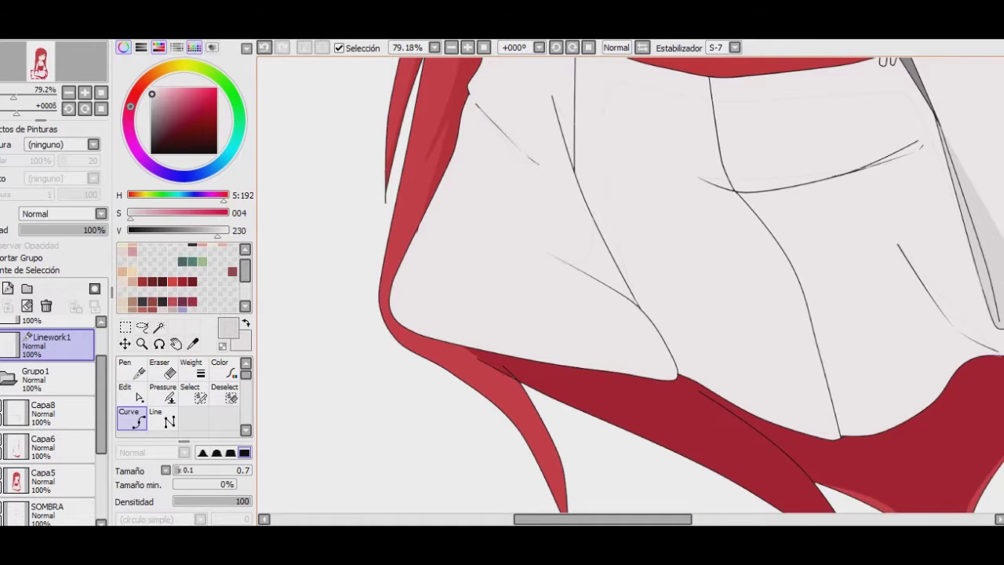
Select the skirt shadow areas below the sash, along the folds and around the lower sleeve edge from Linework1
key(w)
click(941, 305)
click(784, 184)
click(823, 86)
click(627, 75)
click(566, 137)
click(608, 267)
click(510, 142)
scroll(627, 283, right, 5)
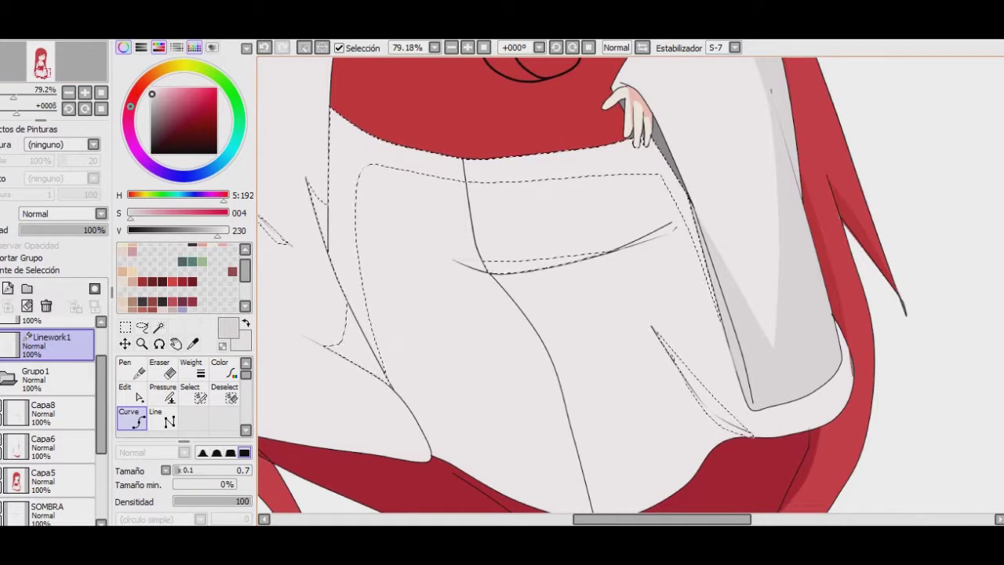
Fill the skirt shadows and the inner strip of the hanging sleeve beside the sash with light grey (V 230) on Capa8, and deselect
click(47, 413)
click(132, 392)
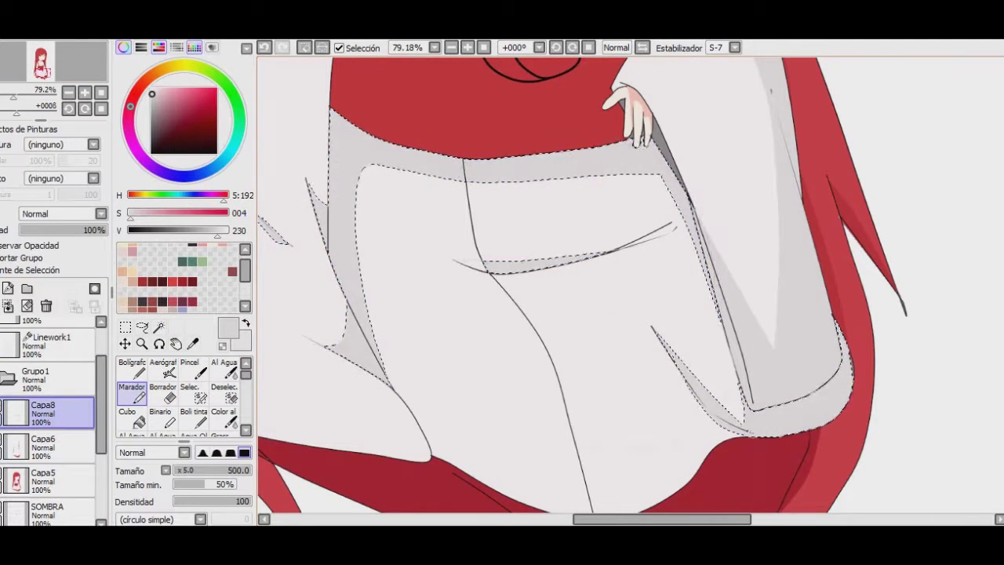
key(minus)
scroll(576, 285, up, 3)
click(47, 345)
key(w)
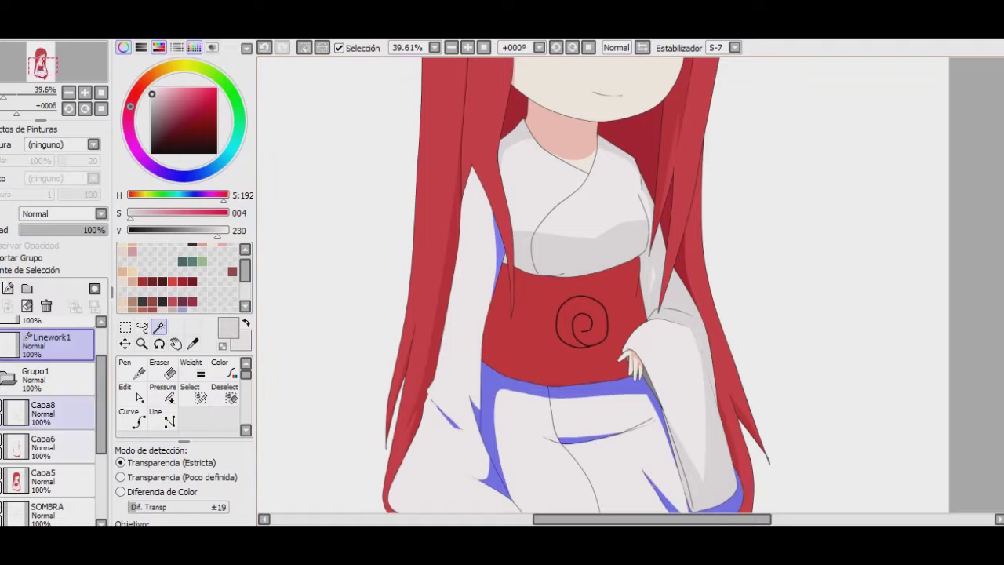
click(47, 413)
click(131, 392)
key(ctrl+d)
key(minus)
Draw a short black fold line on the chest at size 0.7 on Linework1 and sample the kimono's shadow grey for Capa8
click(47, 345)
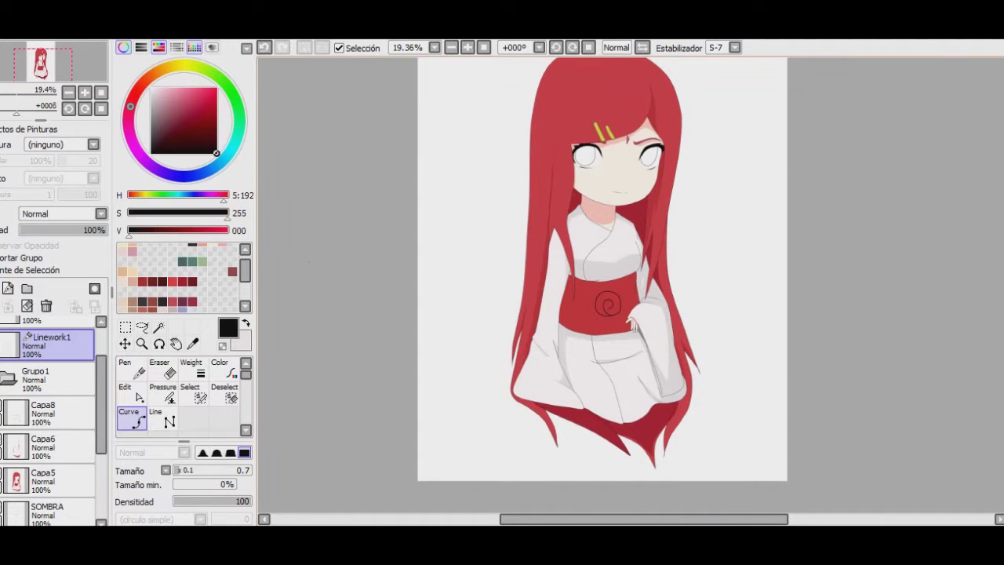
scroll(602, 266, up, 5)
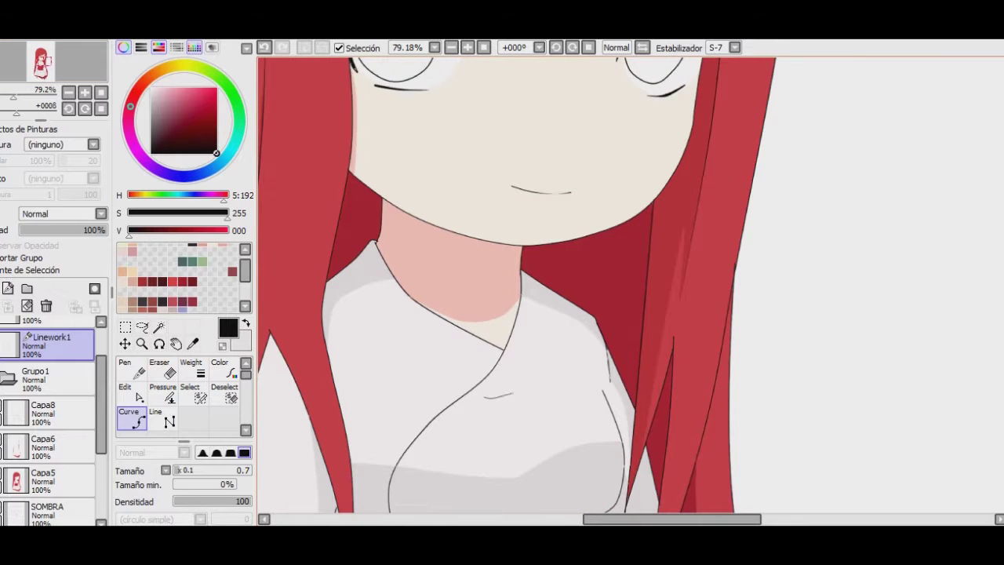
alt+click(471, 408)
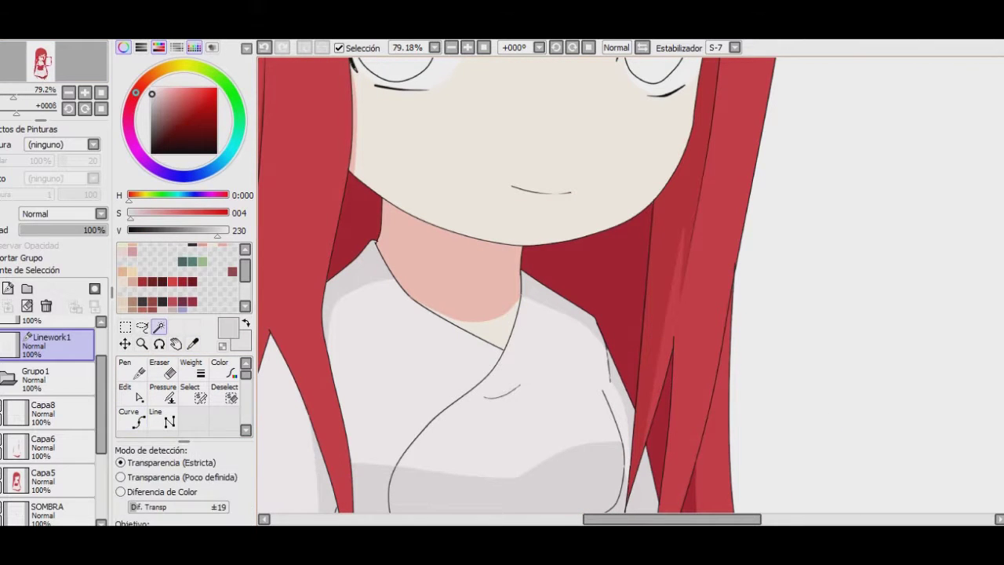
click(47, 412)
scroll(517, 282, up, 1)
scroll(518, 283, down, 5)
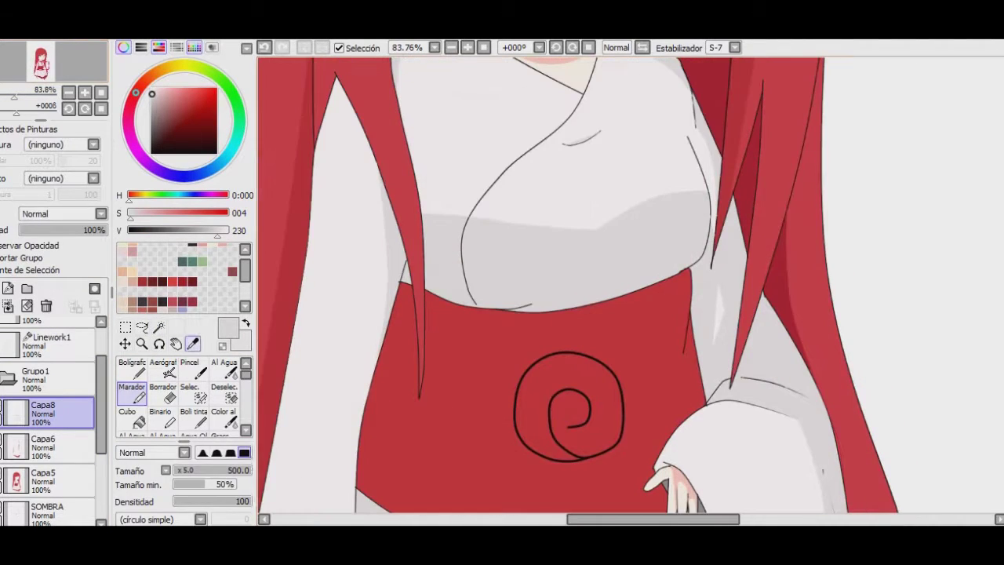
Pick a darker sash red (S 167, V 182) and draw thin shadow boundaries at size 0.7 on the sash and its spiral
alt+click(471, 337)
click(47, 341)
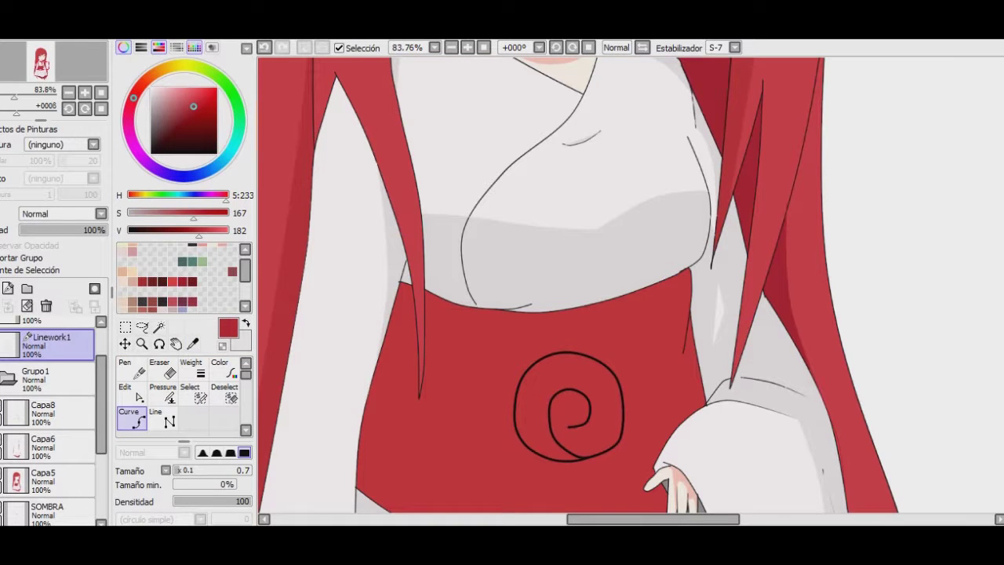
scroll(580, 282, down, 3)
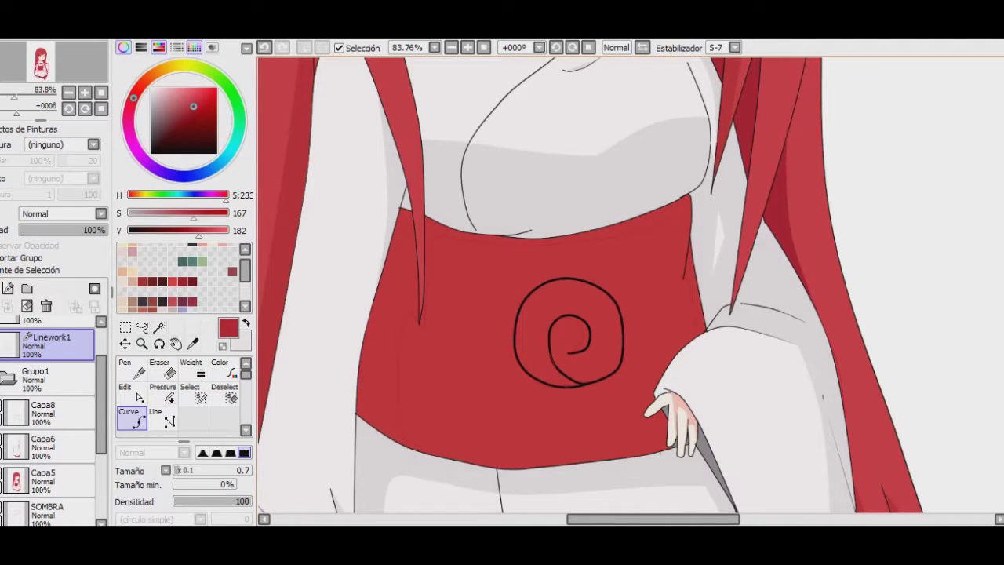
Select the shadow areas along the sash's sides, upper edge, hand and spiral, fill them with dark red (V 182) on Capa8, and deselect
key(w)
click(388, 337)
click(695, 290)
click(663, 430)
click(579, 336)
click(568, 378)
click(43, 411)
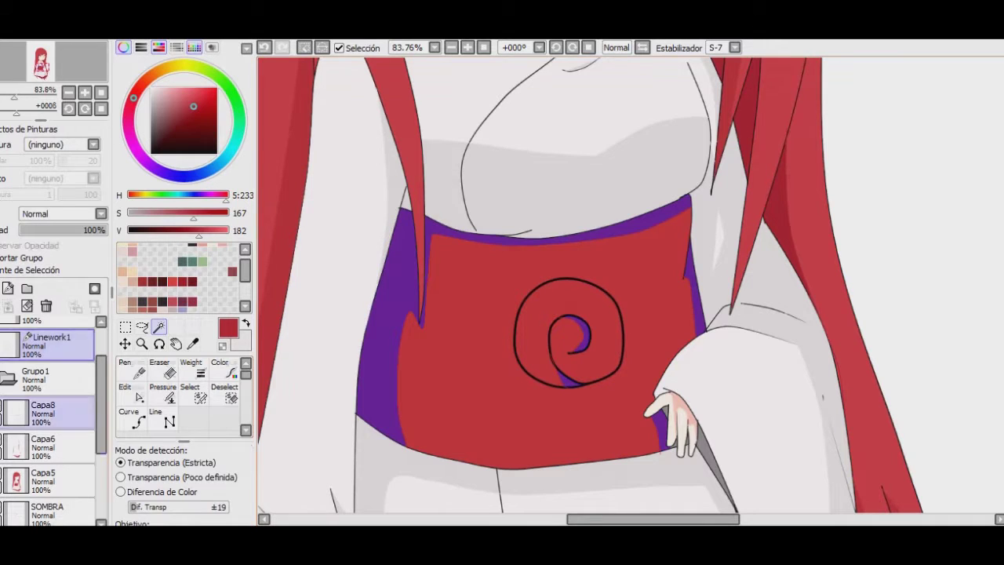
key(ctrl+d)
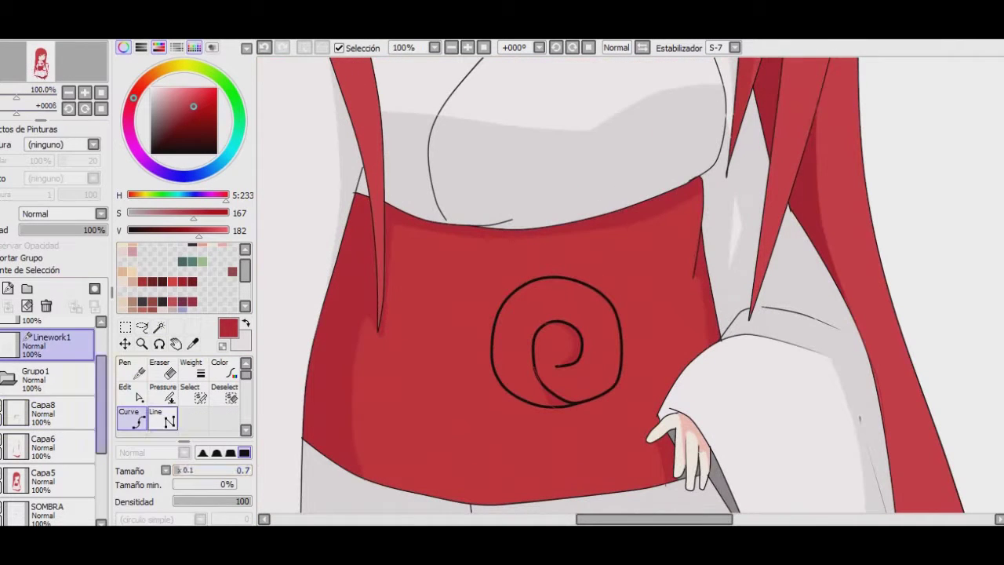
Draw a curved fold line across the sash's spiral on a new linework layer set to Multiplicar at 43% opacity, ready for pressure adjustment
drag(453, 369, 492, 382)
click(8, 288)
click(8, 288)
click(62, 213)
click(55, 233)
click(210, 469)
double_click(648, 344)
drag(102, 230, 56, 230)
click(163, 392)
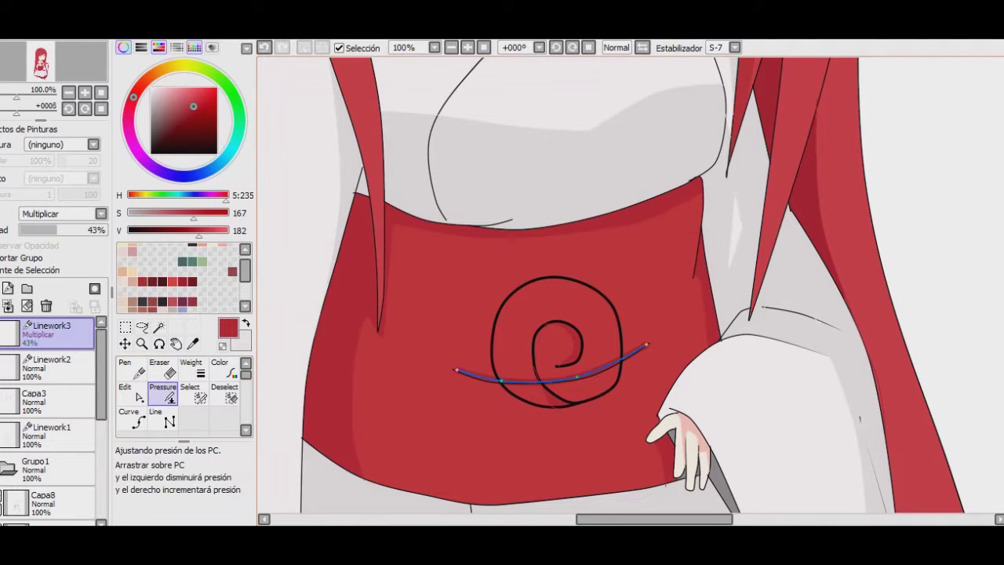
Touch up the line work around the hand at the sash's lower edge on Linework1
scroll(628, 282, down, 3)
click(47, 431)
key(alt)
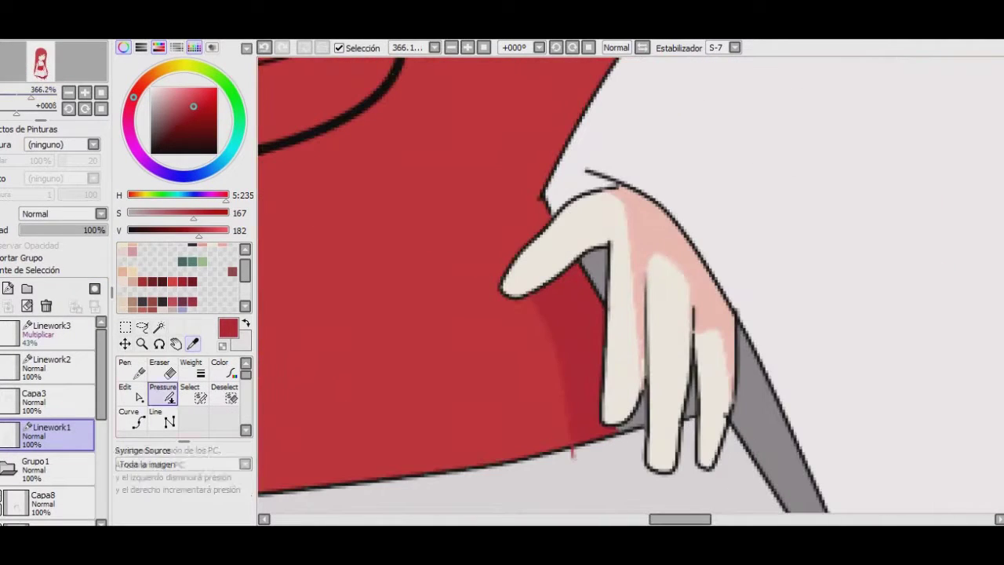
key(e)
click(132, 417)
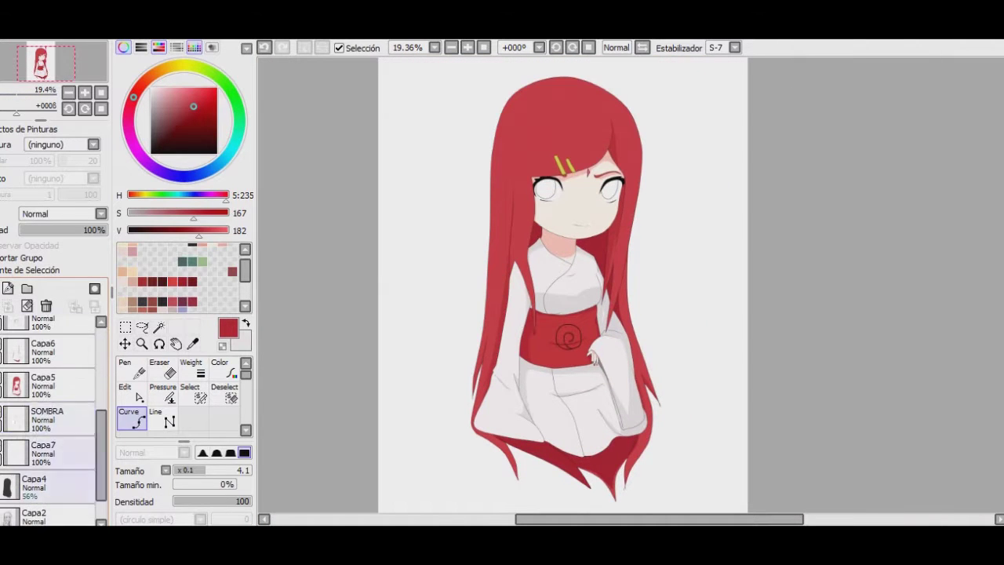
Adjust the hue and saturation of the skin shadows on the SOMBRA layer
click(47, 416)
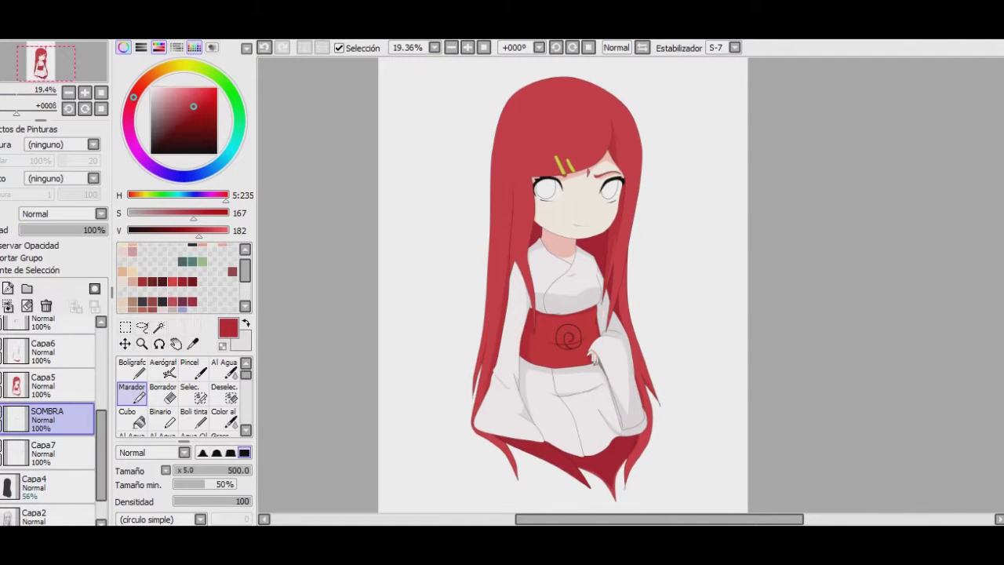
key(ctrl+u)
click(174, 249)
key(Return)
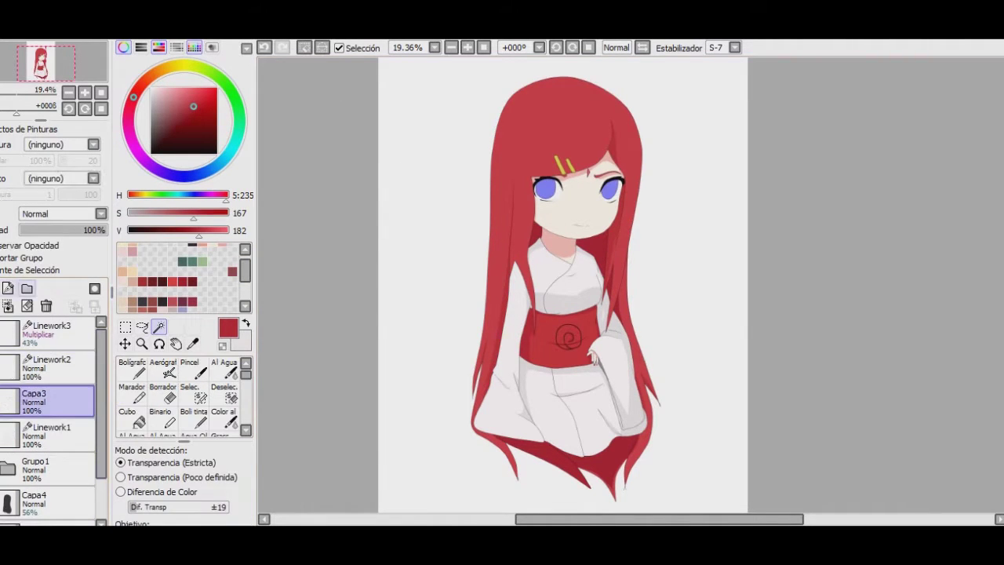
Sample the iris blue from the reference image and fill both selected irises with it (S 150, V 173) on a layer in a new group
key(ctrl+Tab)
scroll(463, 282, up, 3)
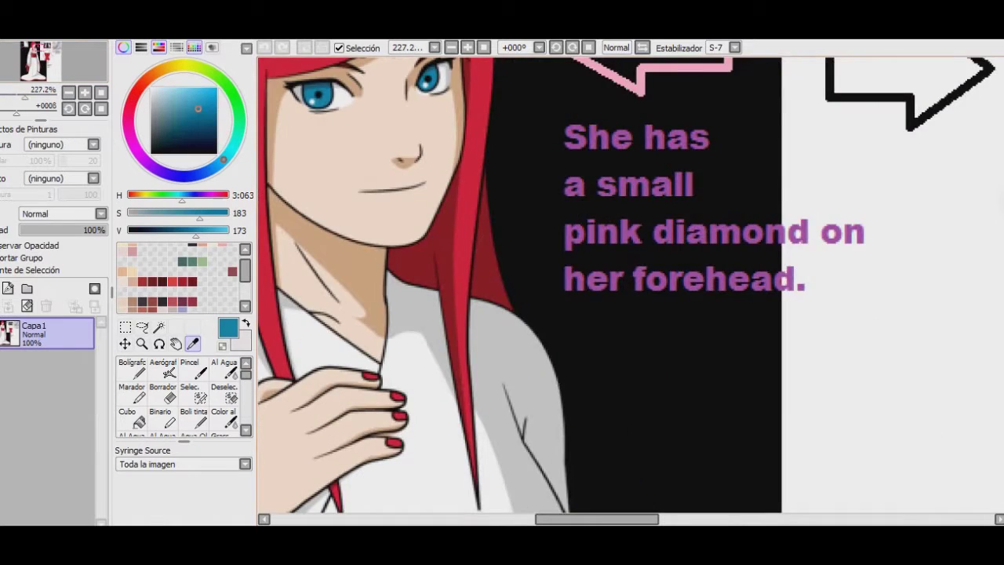
key(ctrl+Tab)
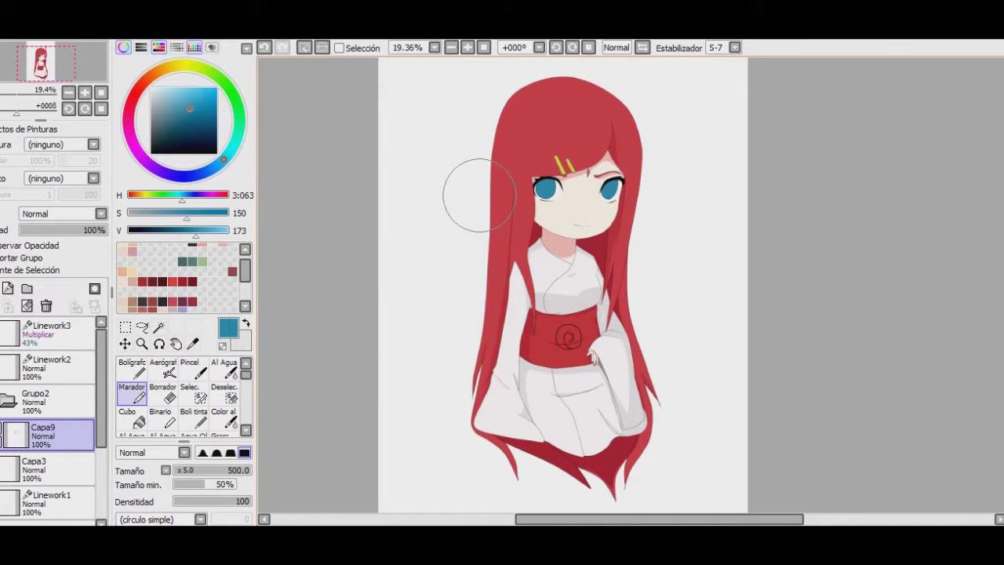
key(ctrl+Tab)
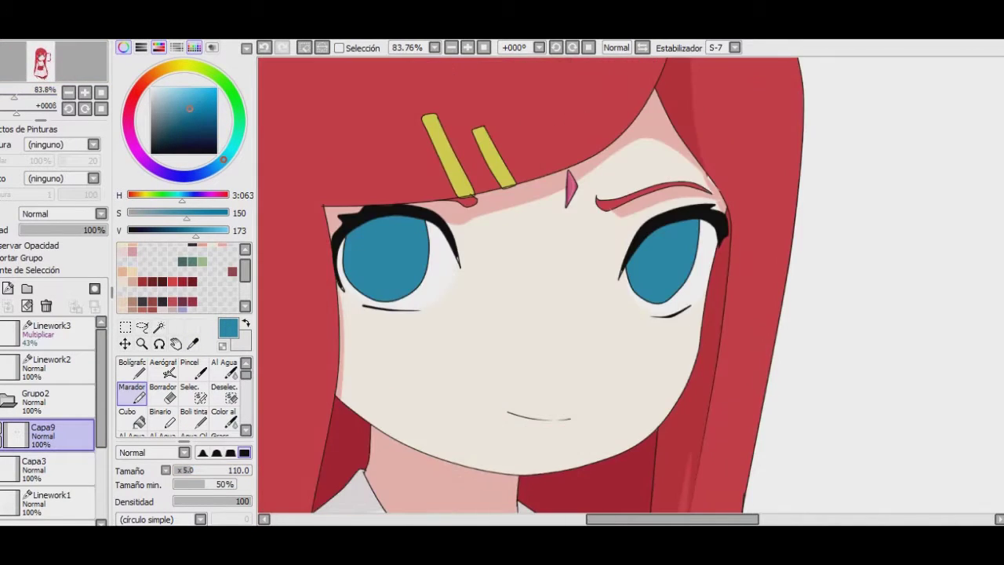
Paint the upper part of both irises darker blue (V 124) and add round pupils in V 100 with the Marador brush at size 110
mouse_move(356, 236)
mouse_down()
mouse_move(416, 259)
mouse_move(369, 243)
mouse_move(424, 235)
mouse_up()
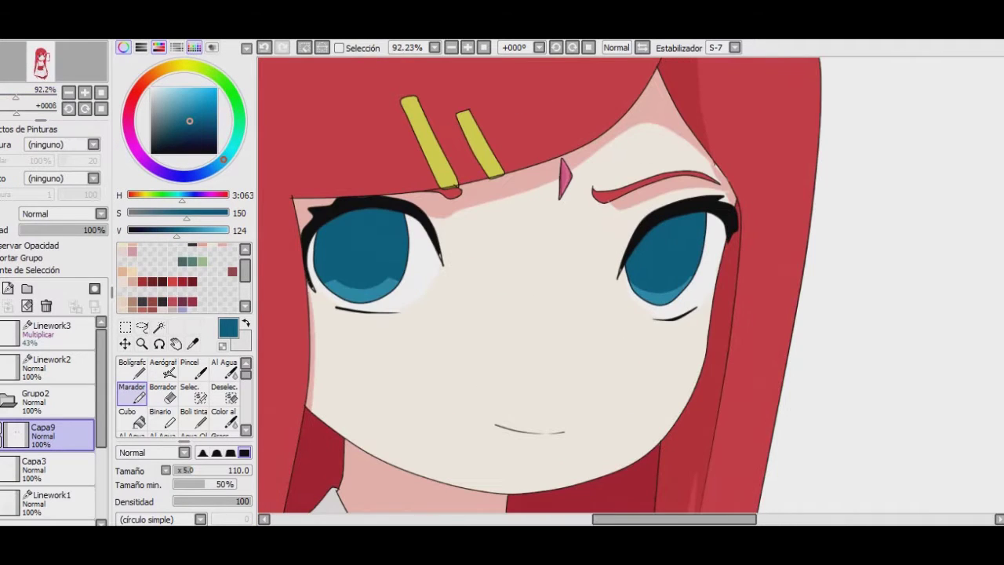
click(360, 250)
click(656, 251)
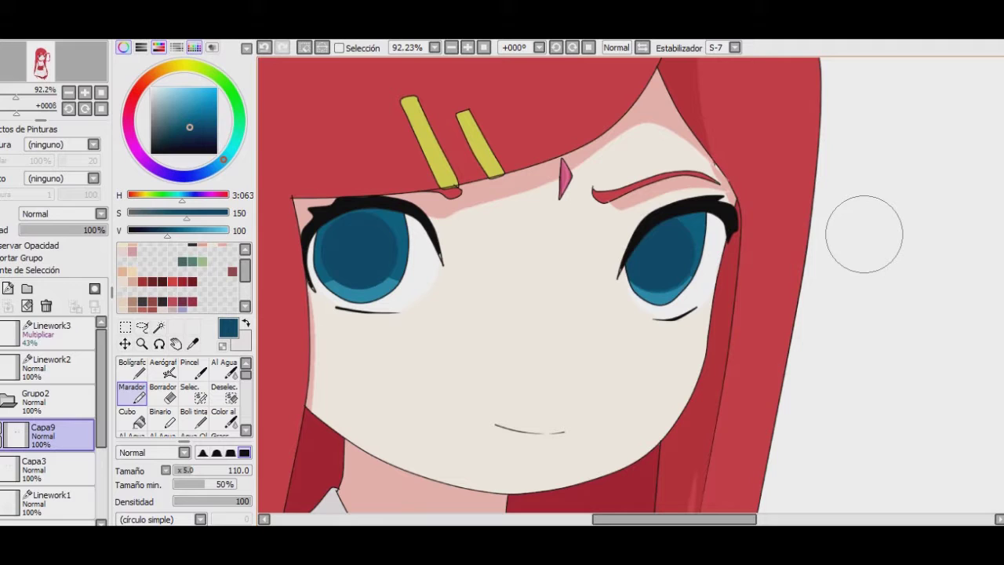
Softly darken the upper part of both irises with the Al Agua brush at size 95 on a new Multiplicar layer
click(224, 367)
click(8, 287)
click(63, 213)
click(62, 228)
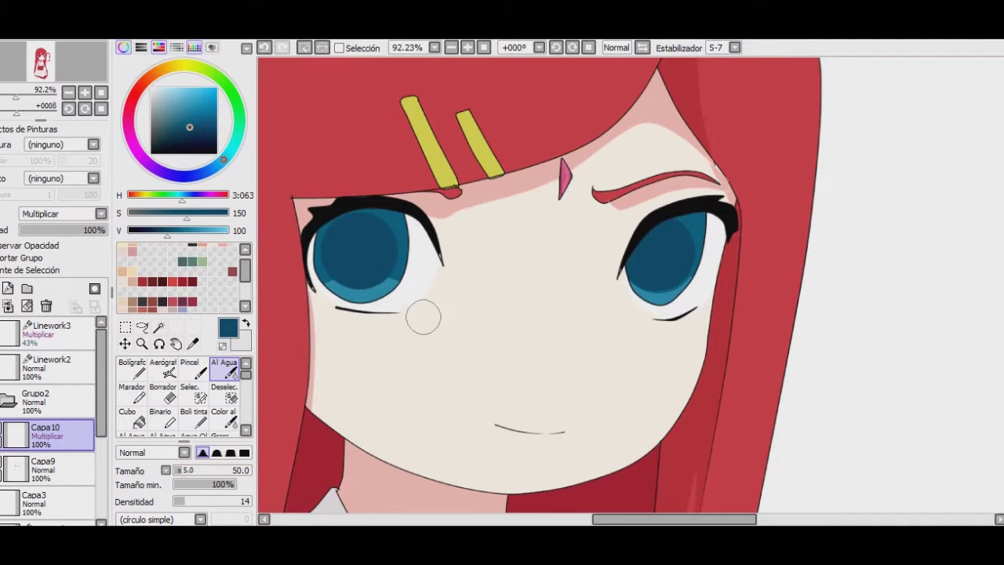
drag(365, 222, 284, 265)
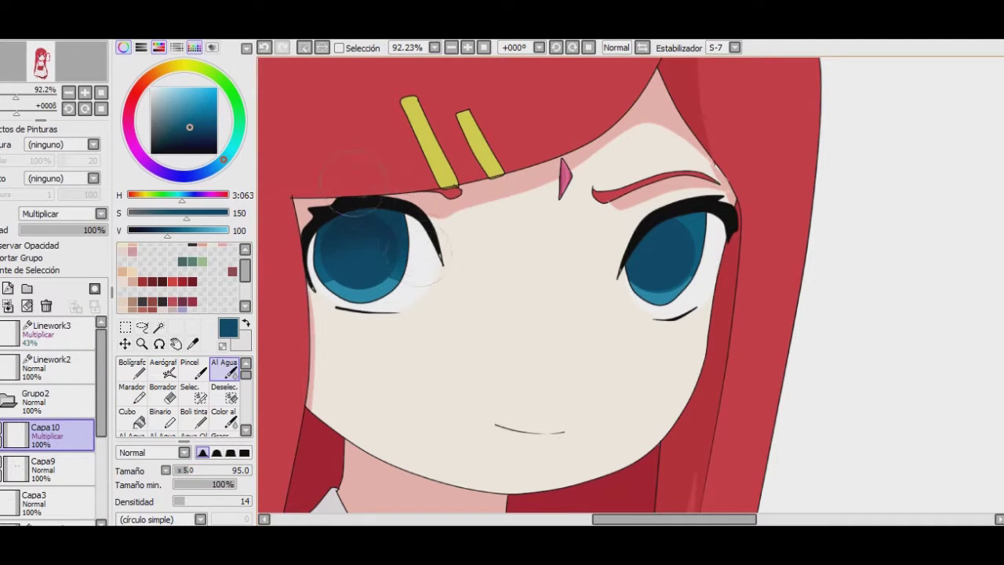
mouse_move(659, 223)
mouse_down()
mouse_move(690, 231)
mouse_move(667, 235)
mouse_up()
Brighten the lower part of both irises with lighter blue (V 202) on a new Luminosidad layer, and deselect
click(7, 288)
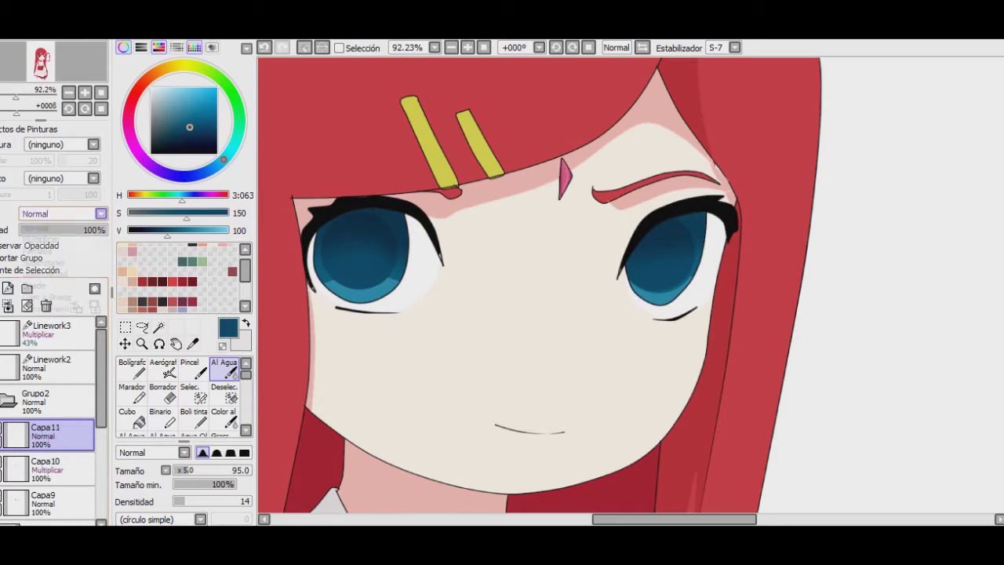
click(63, 214)
click(63, 270)
click(207, 230)
drag(650, 278, 681, 278)
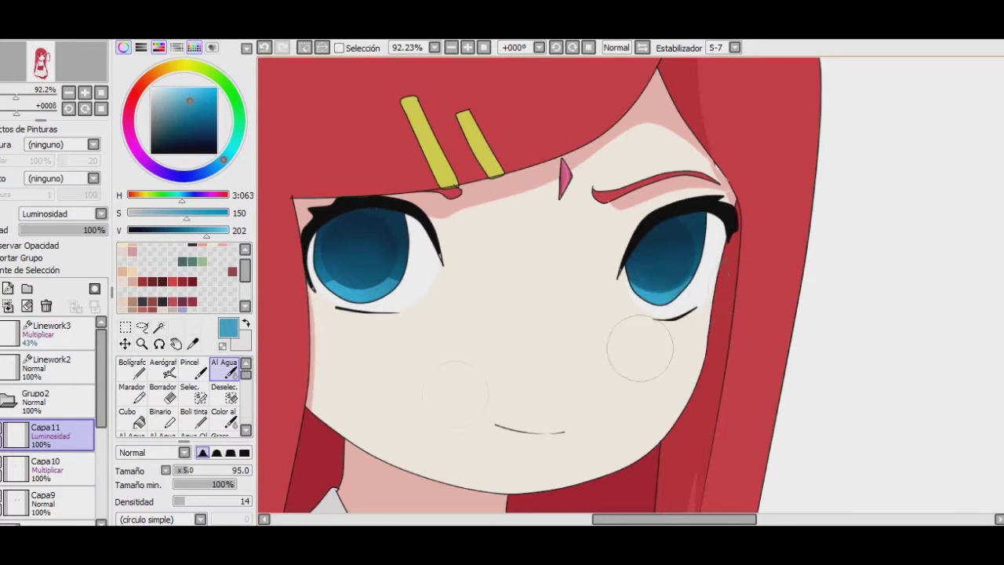
key(ctrl+d)
Make Capa7, the layer beneath SOMBRA, the active layer
scroll(47, 424, down, 8)
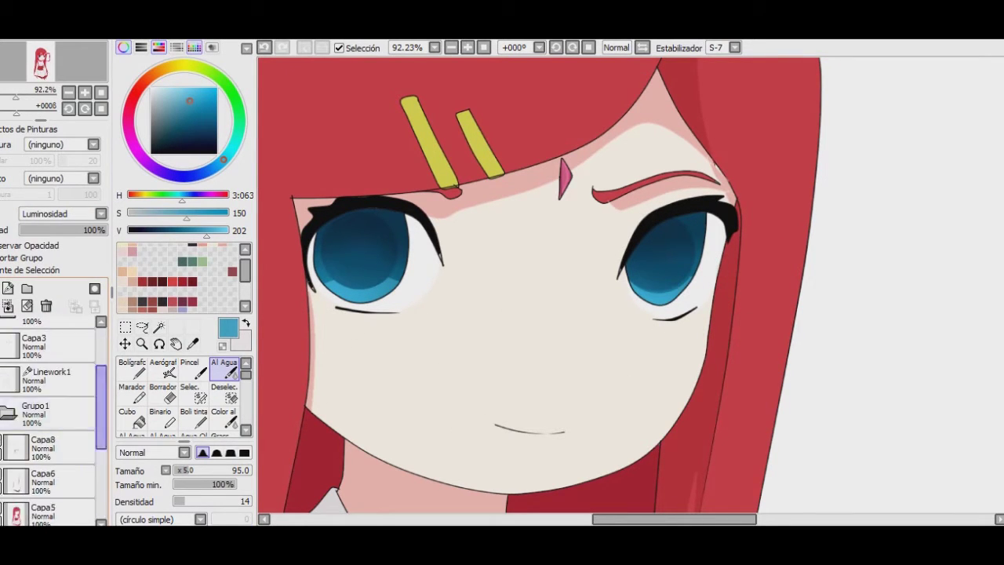
click(47, 447)
scroll(535, 224, down, 5)
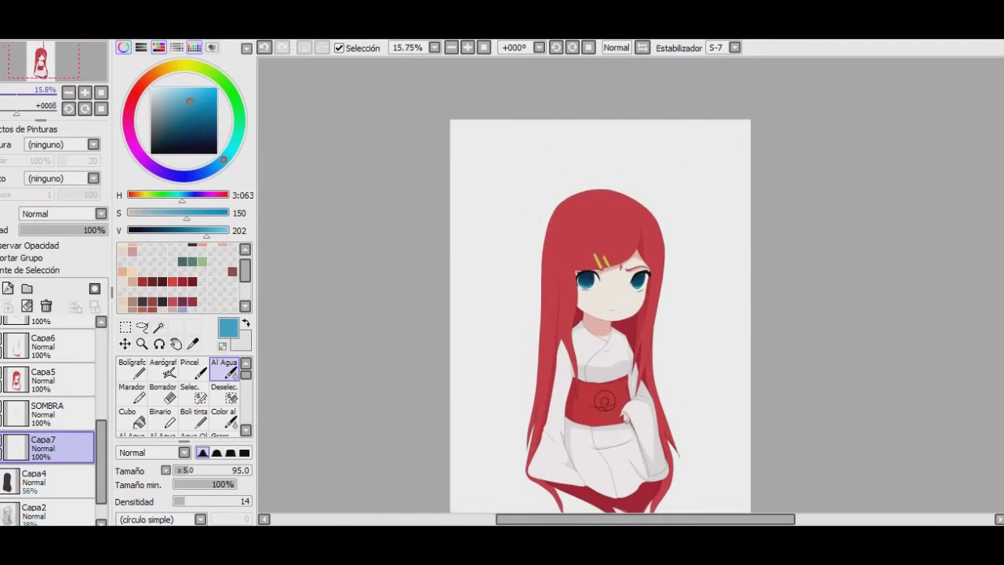